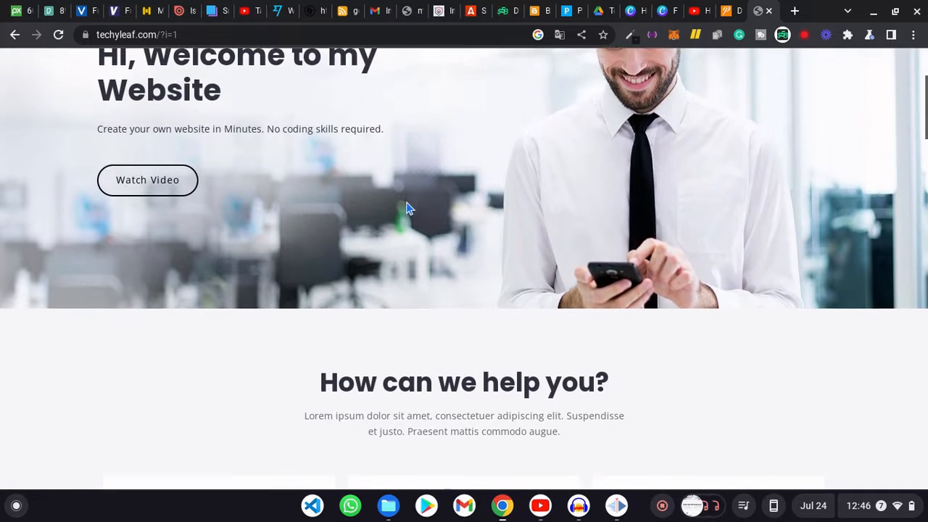
# - Search Google for profreehost, open the ProFreeHost site and go to Register Now
pyautogui.scroll(-3, 407, 208)
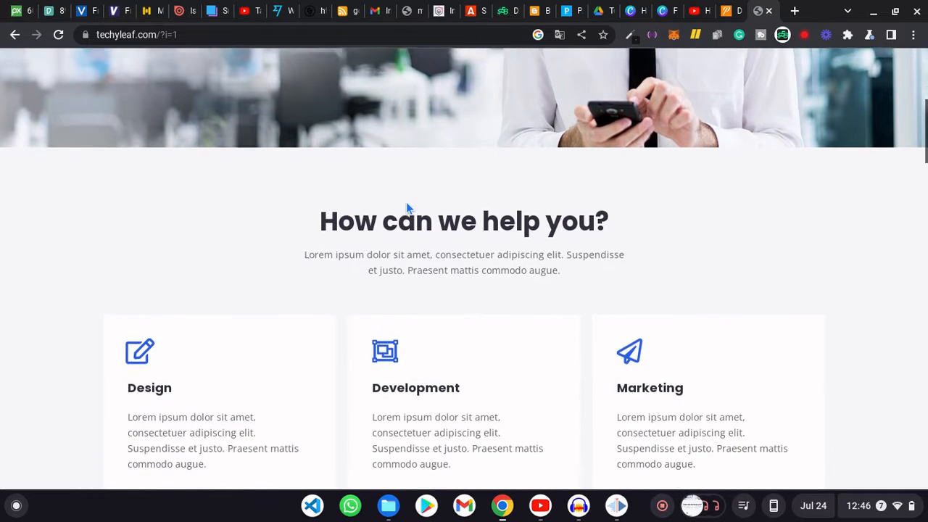
pyautogui.scroll(-3, 406, 209)
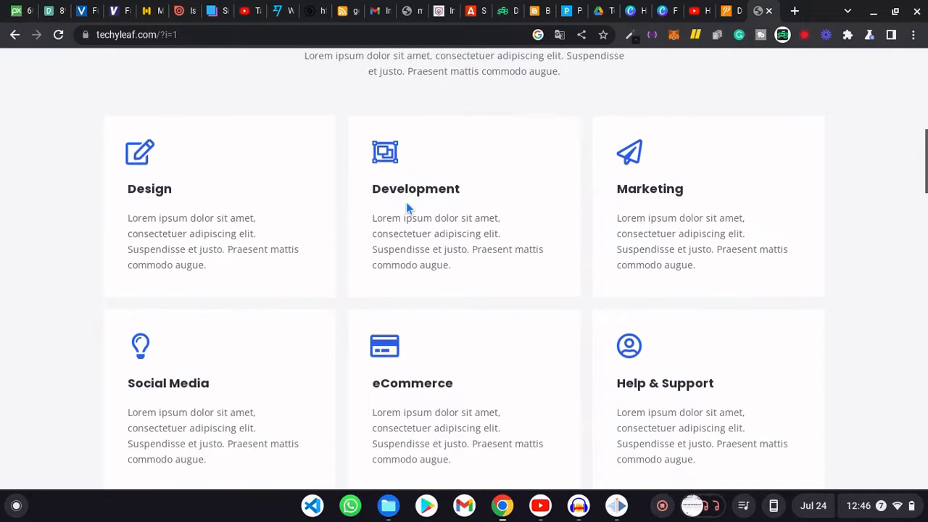
pyautogui.scroll(-2, 406, 209)
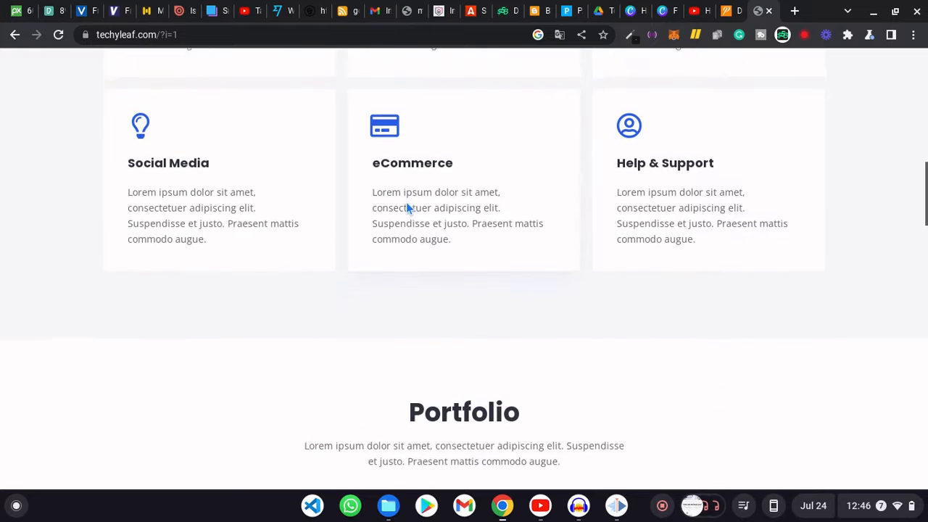
pyautogui.scroll(-3, 407, 204)
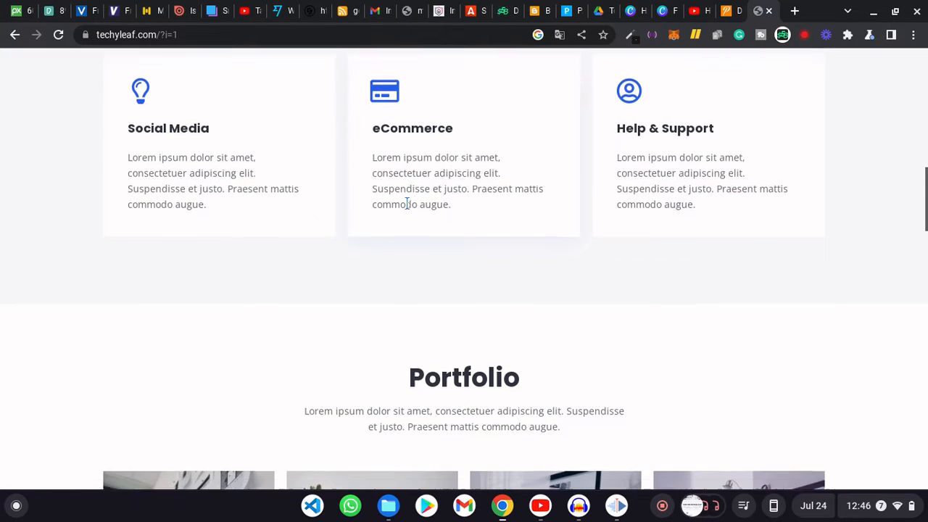
pyautogui.scroll(-3, 407, 206)
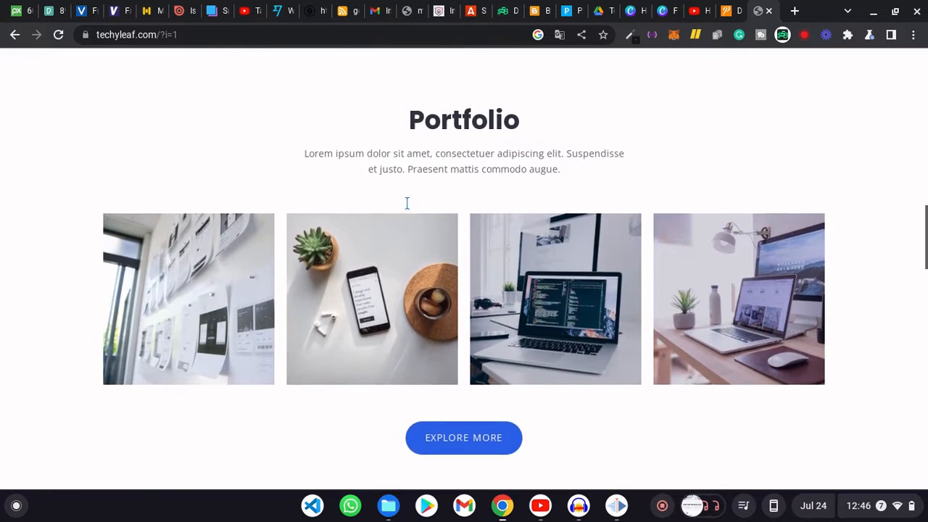
pyautogui.scroll(-3, 406, 207)
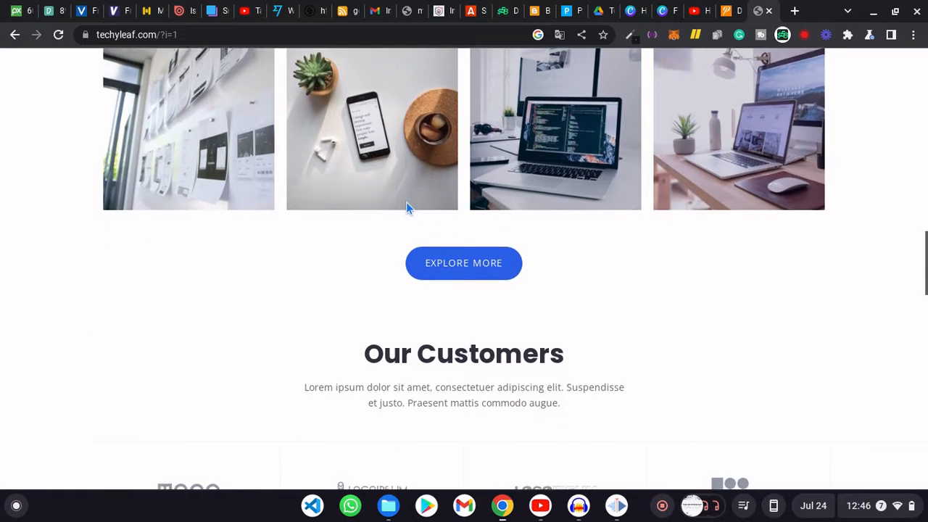
pyautogui.scroll(-3, 406, 203)
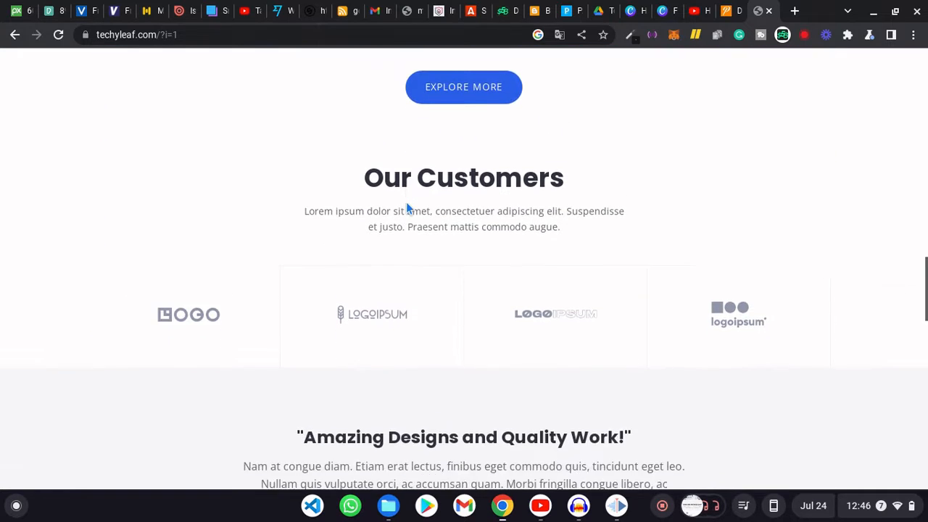
pyautogui.scroll(-5, 406, 208)
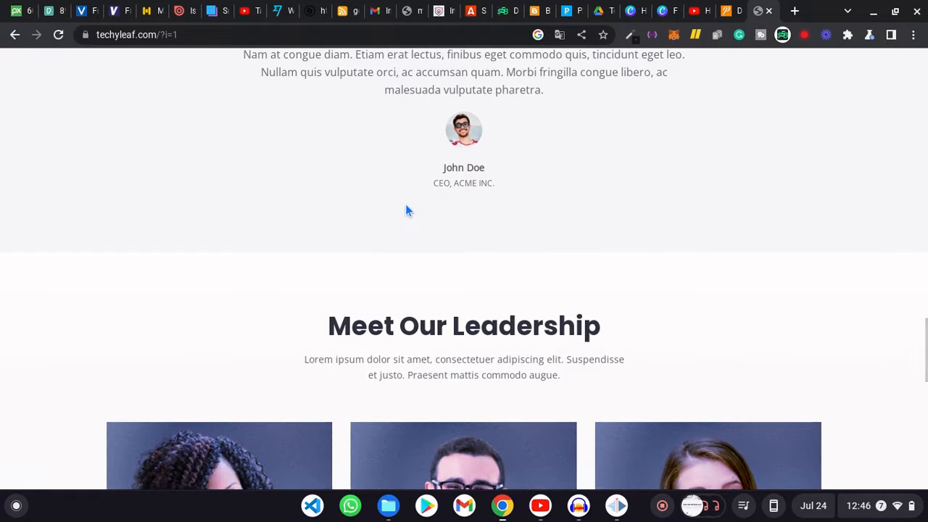
pyautogui.scroll(-2, 406, 210)
pyautogui.scroll(-3, 406, 209)
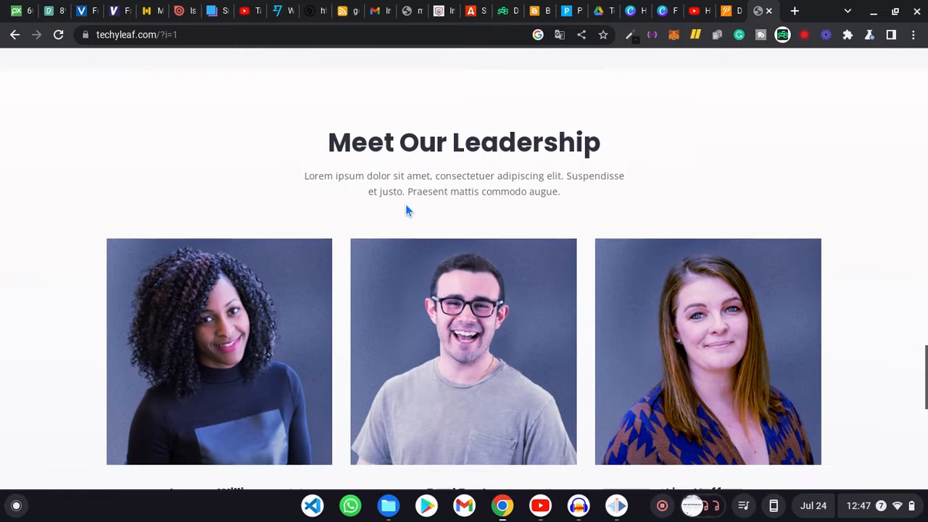
pyautogui.scroll(-2, 406, 209)
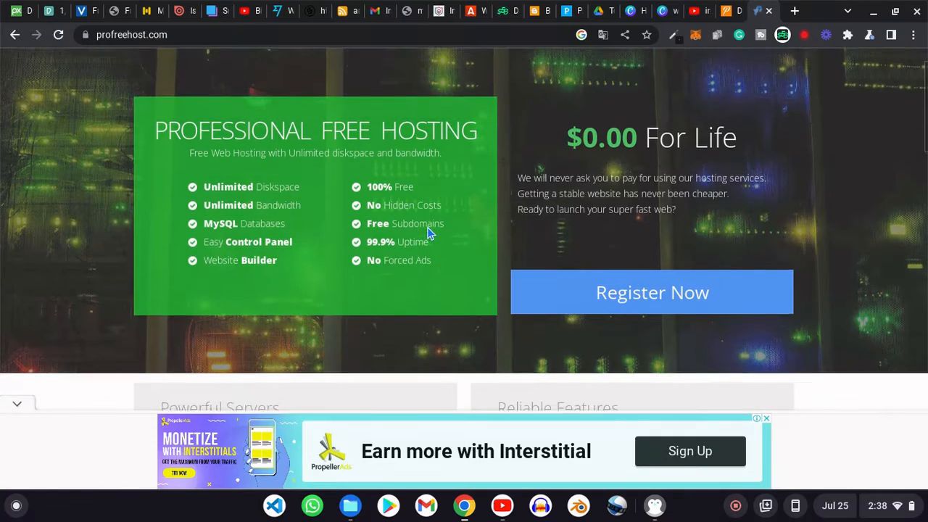
pyautogui.scroll(-3, 427, 227)
pyautogui.scroll(-3, 427, 228)
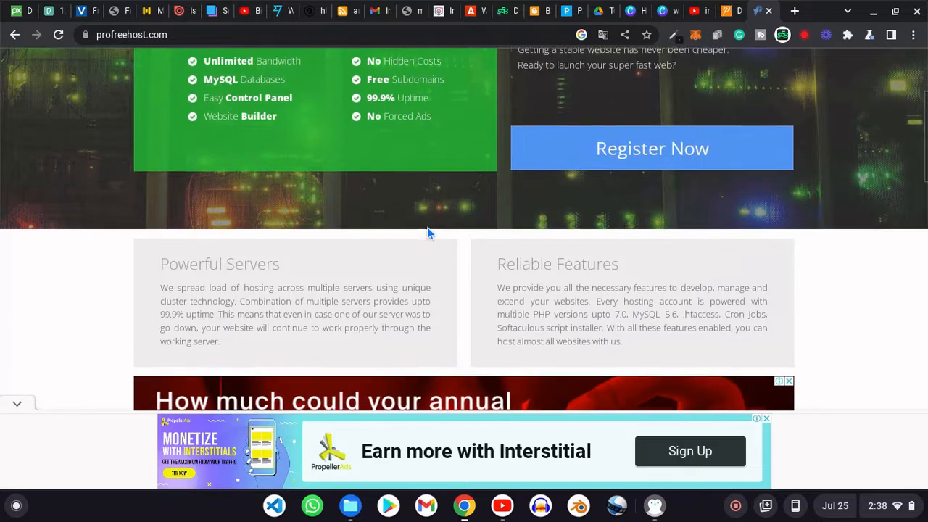
pyautogui.scroll(-2, 427, 233)
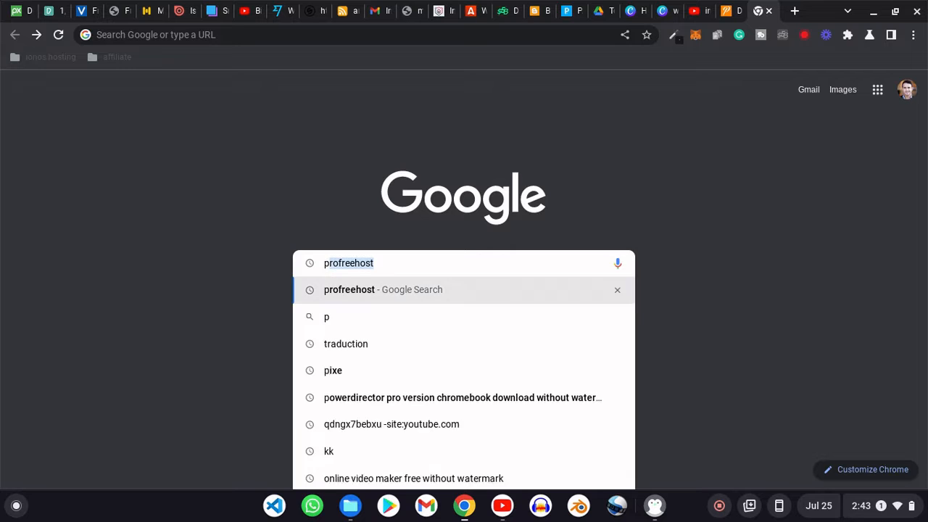
pyautogui.write('rof')
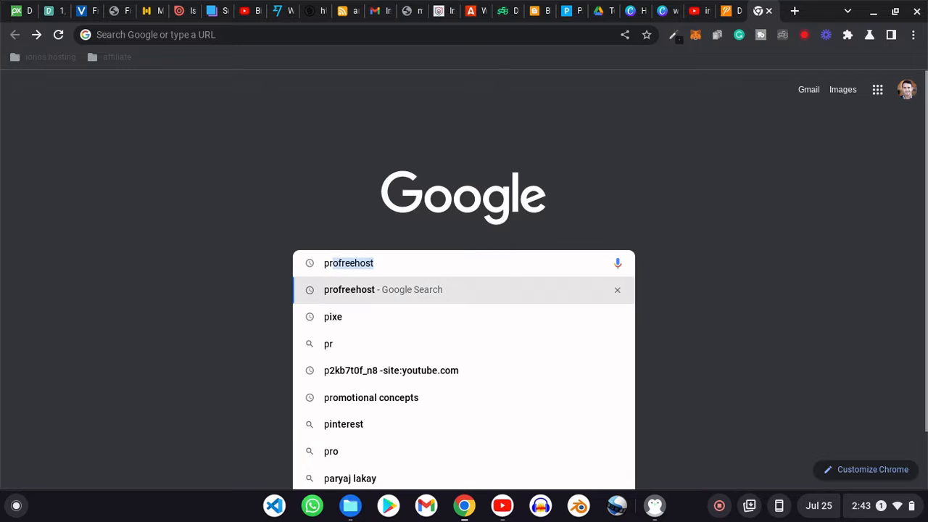
pyautogui.write('r')
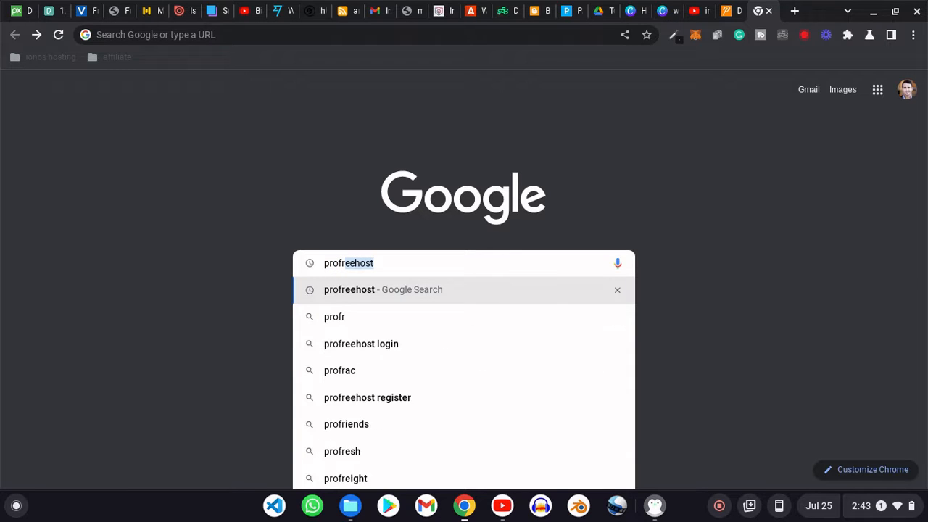
pyautogui.write('eehost')
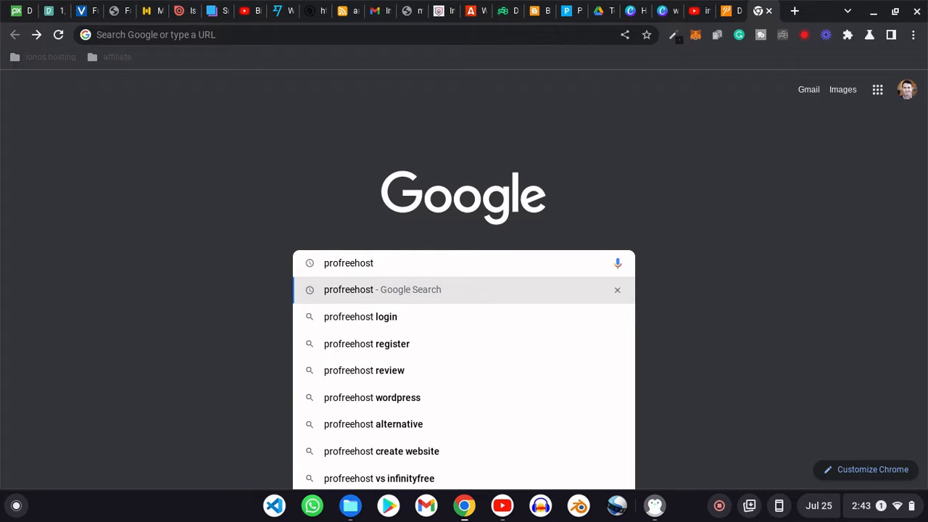
pyautogui.press('Return')
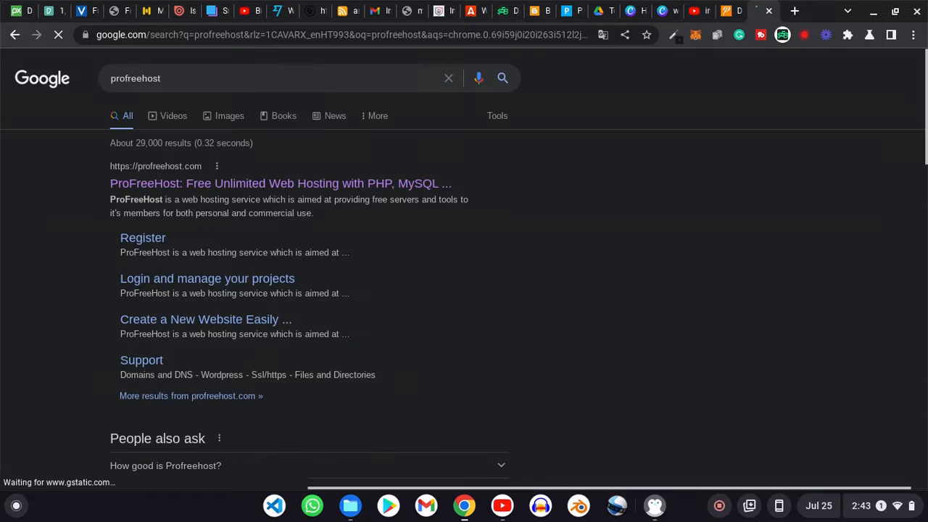
pyautogui.click(189, 189)
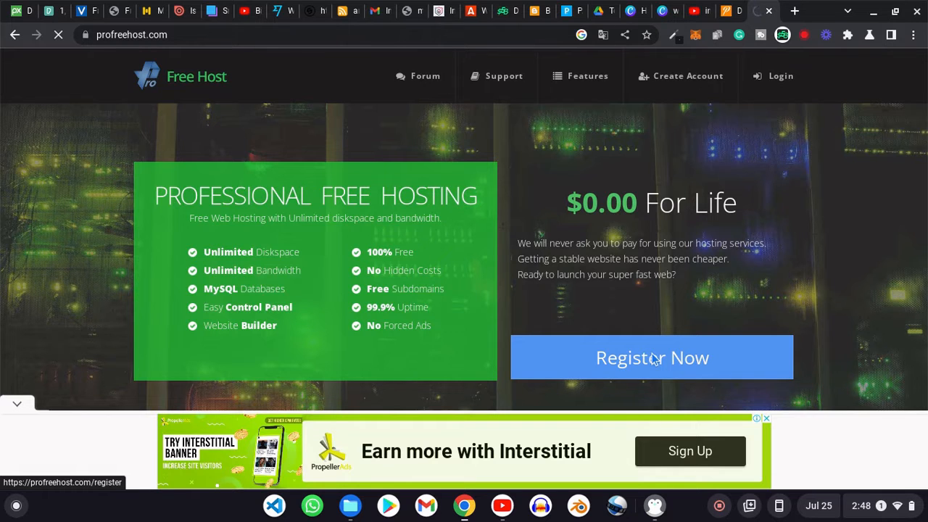
pyautogui.click(654, 358)
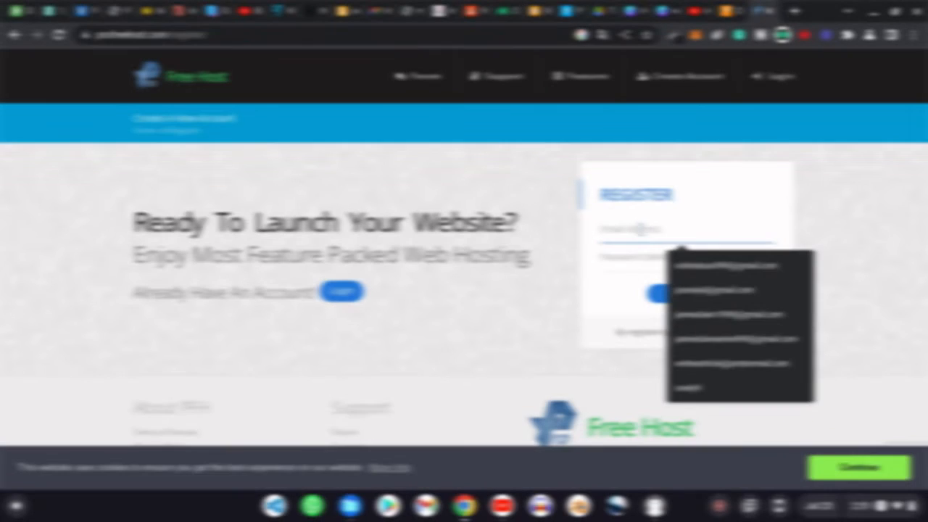
# - Register a ProFreeHost account with the saved email address and a new password
pyautogui.click(678, 269)
pyautogui.click(651, 257)
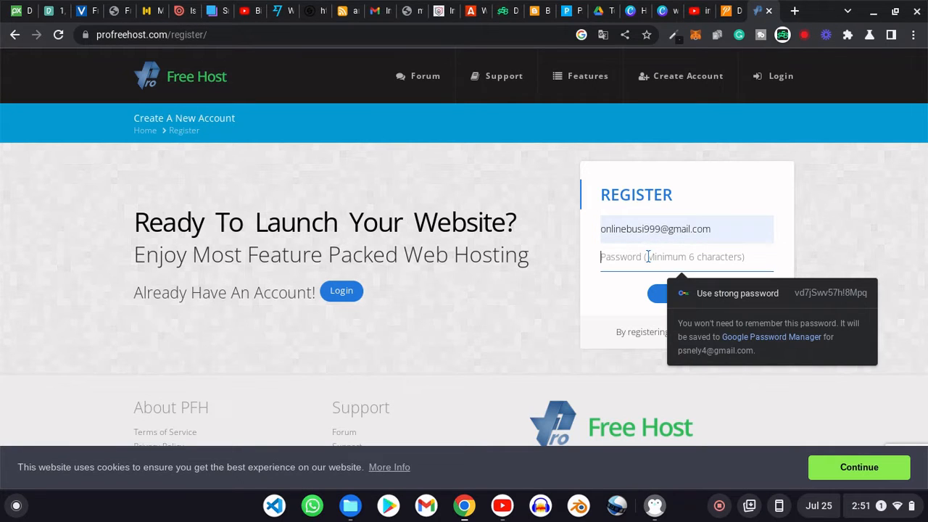
pyautogui.write('•')
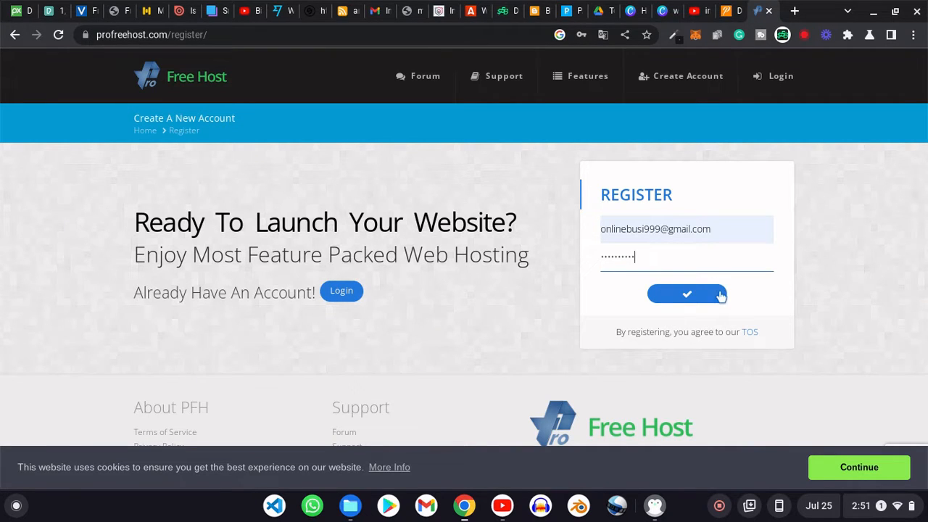
pyautogui.click(689, 295)
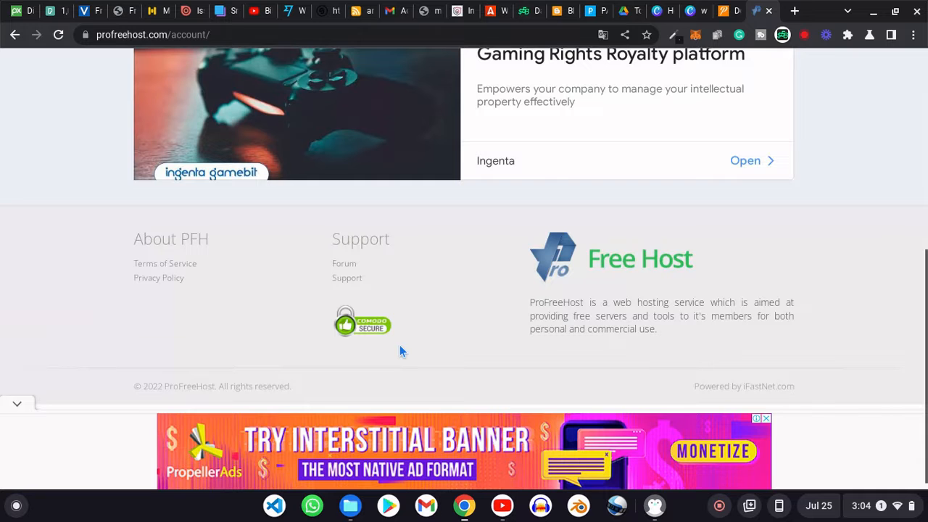
pyautogui.scroll(4, 400, 345)
pyautogui.scroll(2, 402, 351)
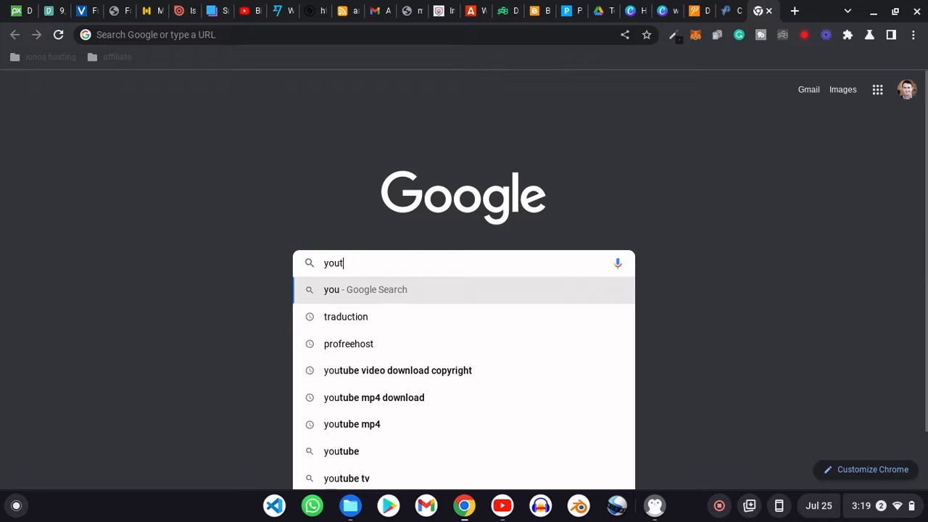
# - Visit youtube.com, then start a new hosting account via Create New Account
pyautogui.write('tu')
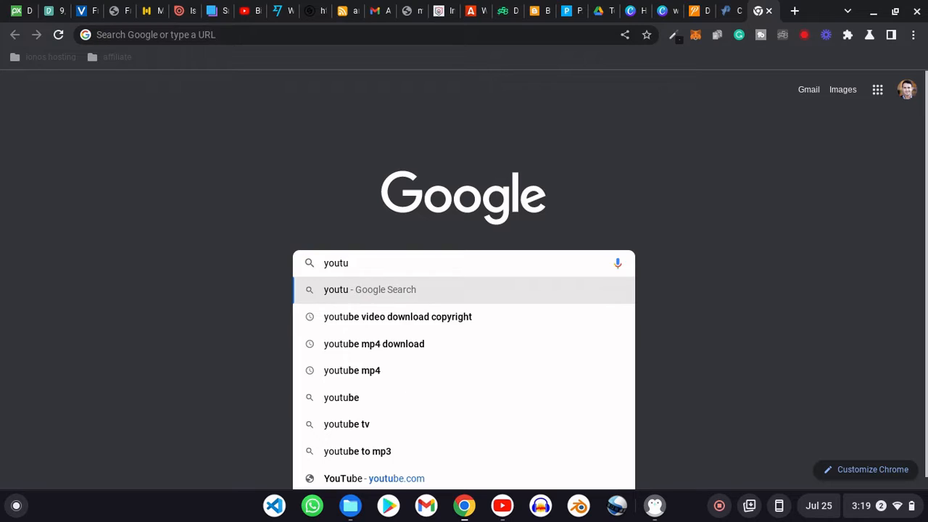
pyautogui.write('be.')
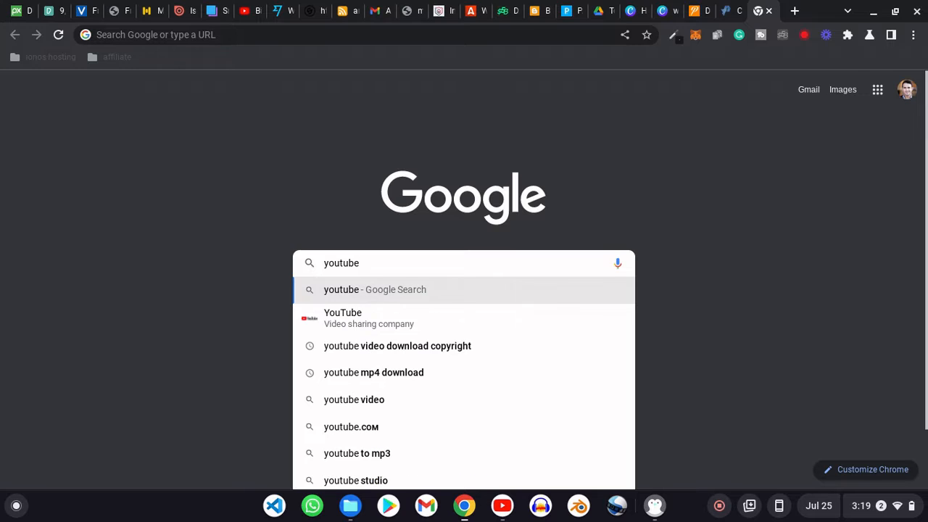
pyautogui.write('com')
pyautogui.press('Return')
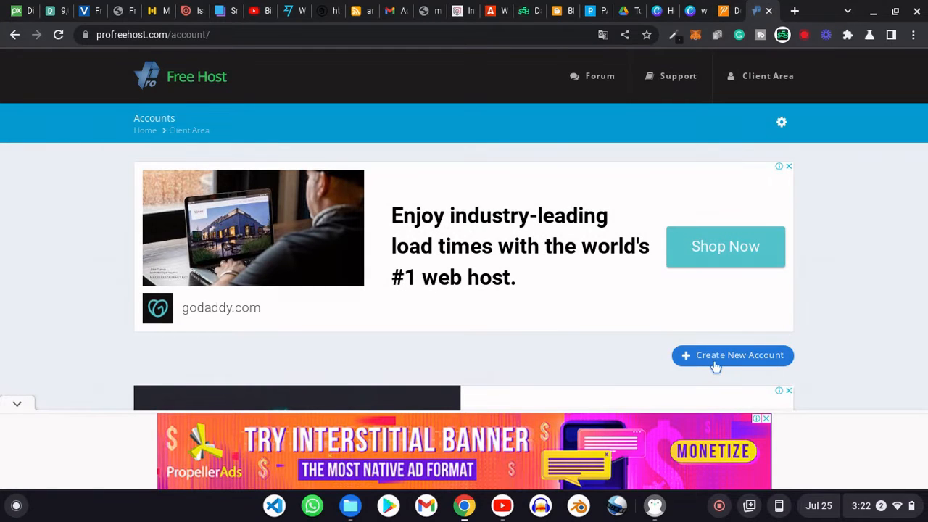
pyautogui.click(724, 356)
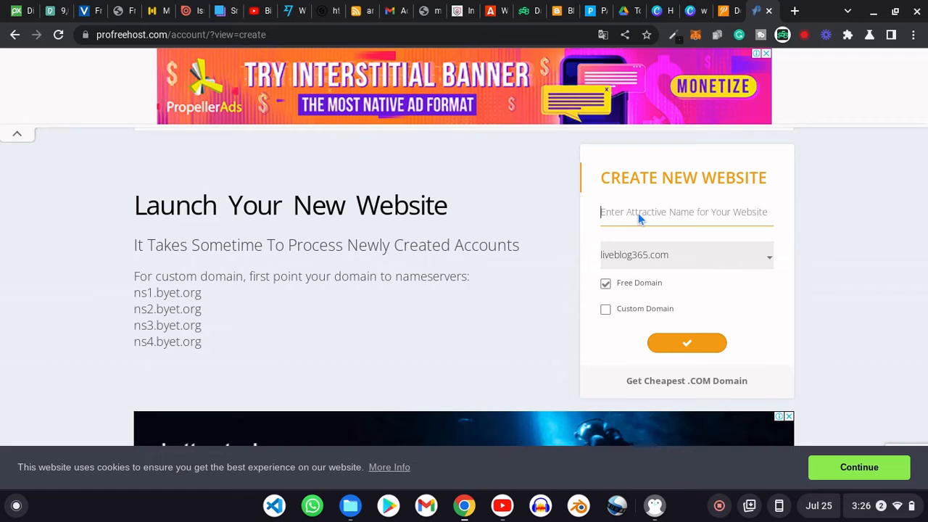
# - Name the new website blogsitebusiness and pick the unaux.com free domain
pyautogui.click(638, 213)
pyautogui.write('bl')
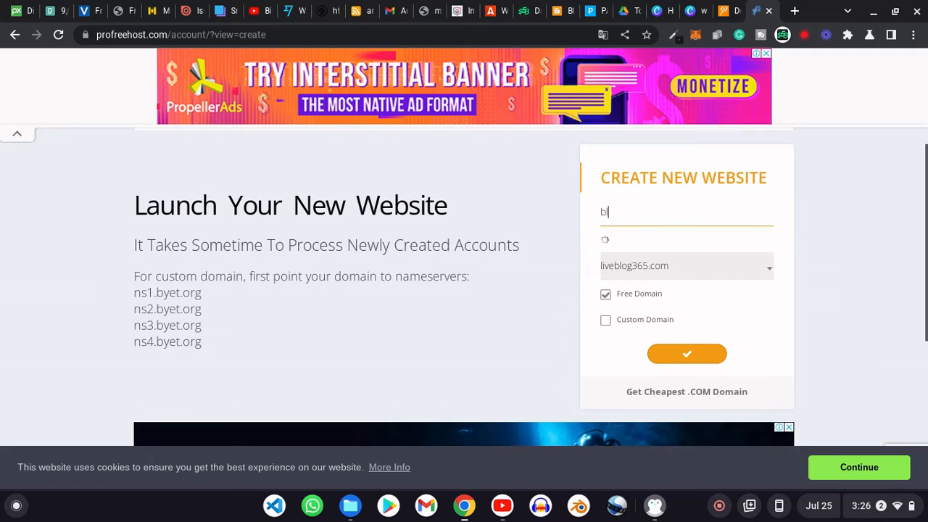
pyautogui.write('ogsit')
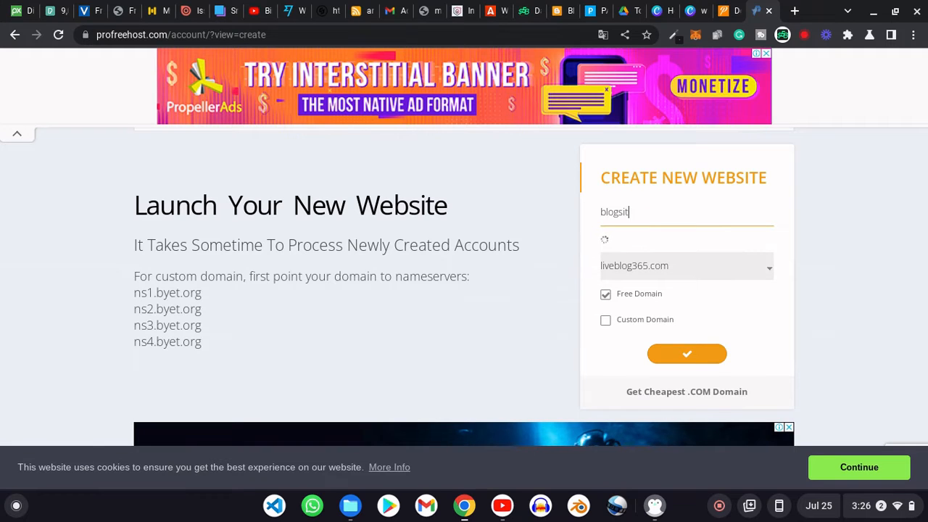
pyautogui.write('ebusiness')
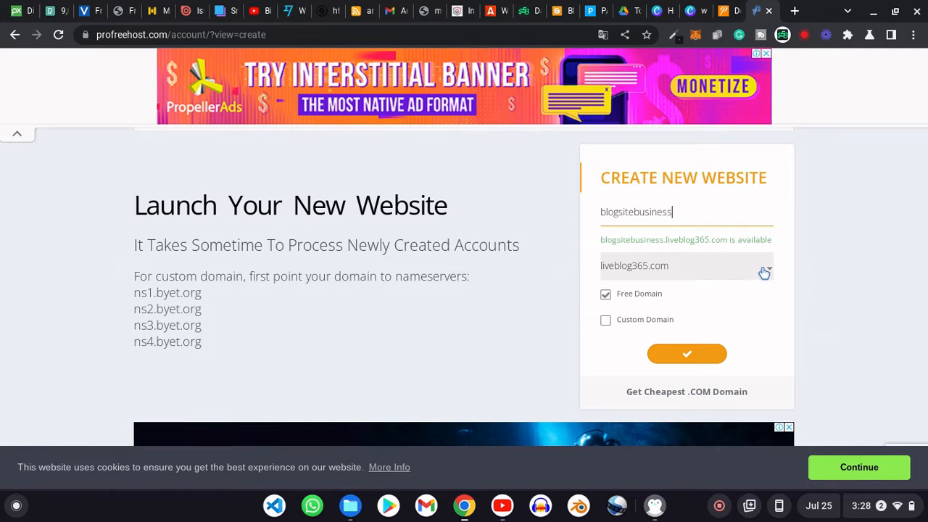
pyautogui.click(764, 269)
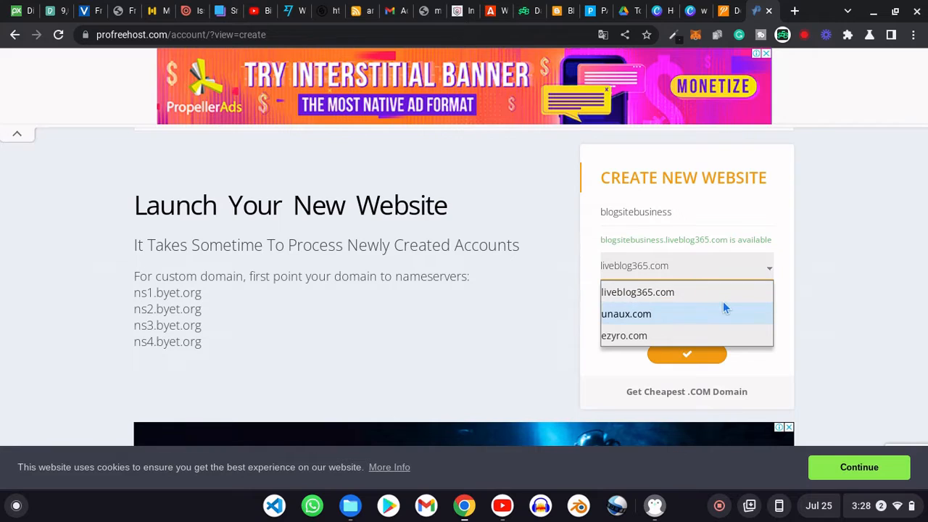
pyautogui.click(706, 312)
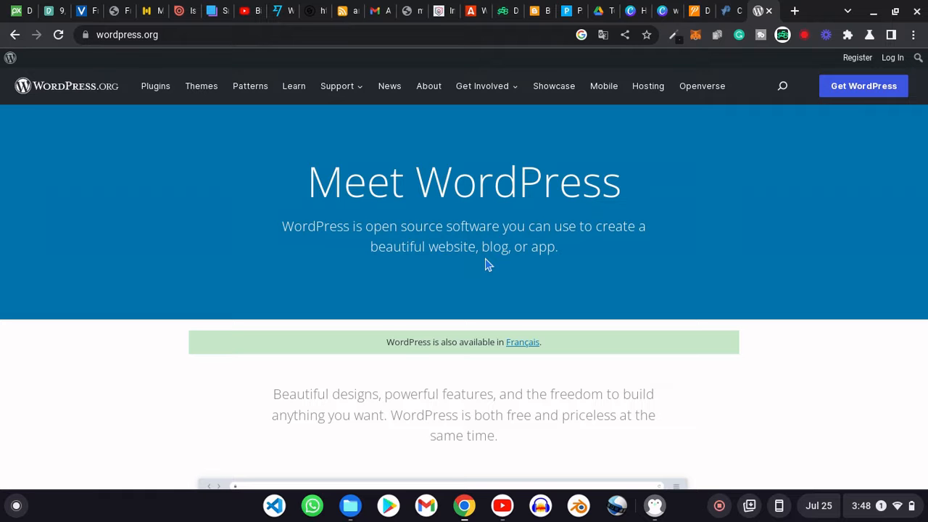
pyautogui.scroll(-3, 486, 264)
pyautogui.scroll(-3, 486, 266)
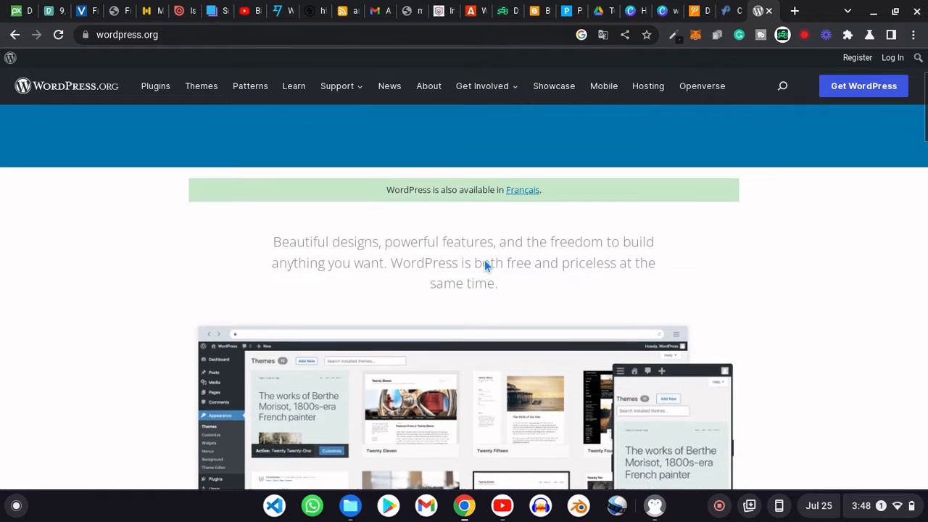
pyautogui.scroll(-2, 485, 266)
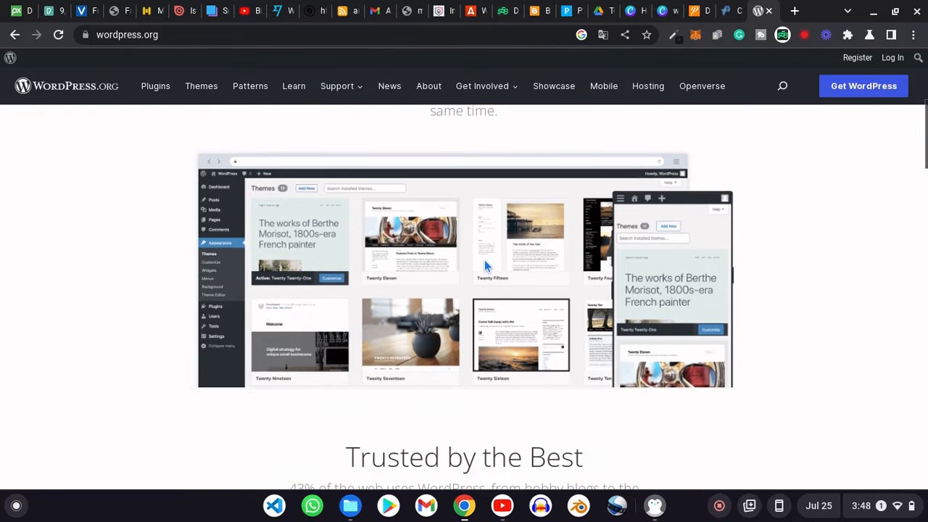
pyautogui.scroll(-2, 485, 264)
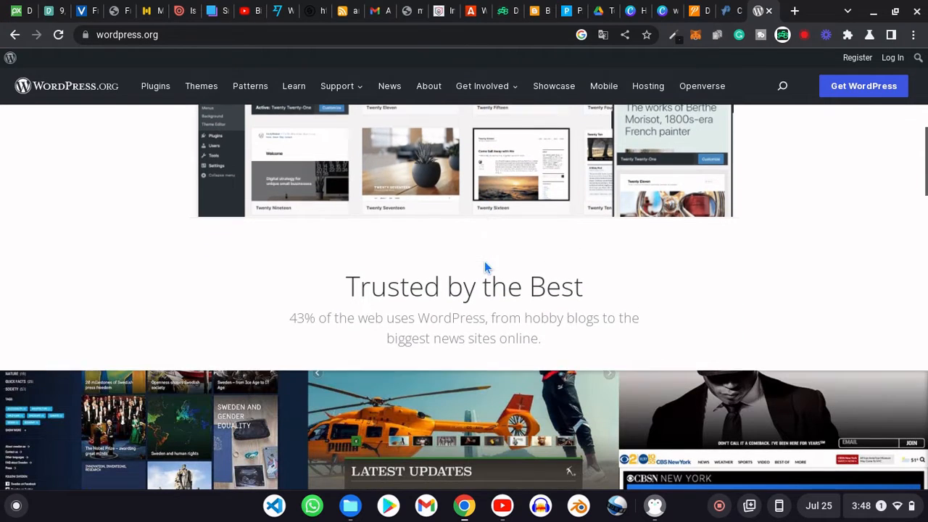
pyautogui.scroll(-3, 484, 267)
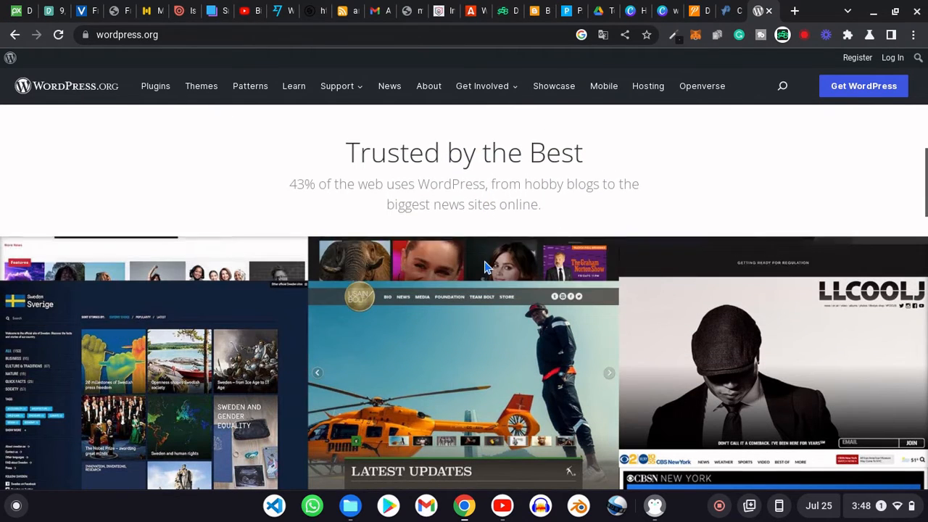
pyautogui.scroll(-3, 485, 267)
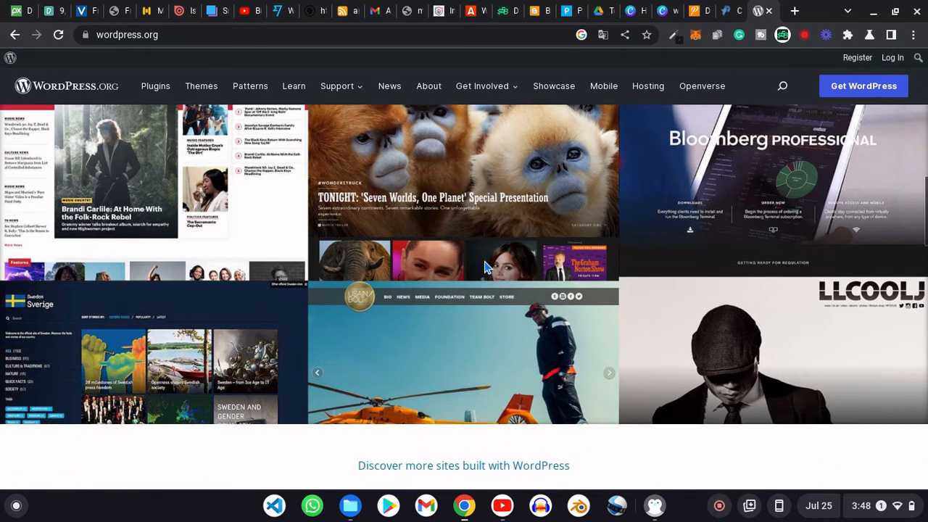
pyautogui.scroll(-2, 485, 267)
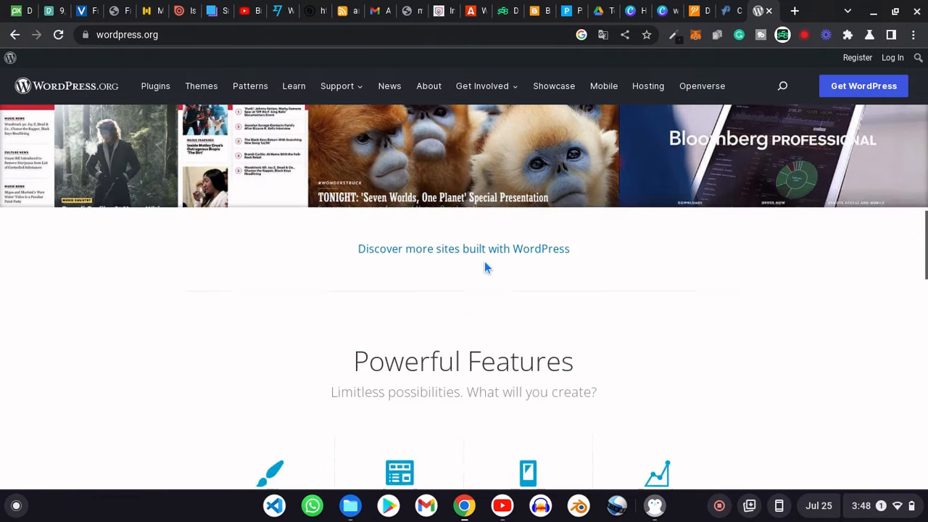
pyautogui.scroll(-2, 484, 266)
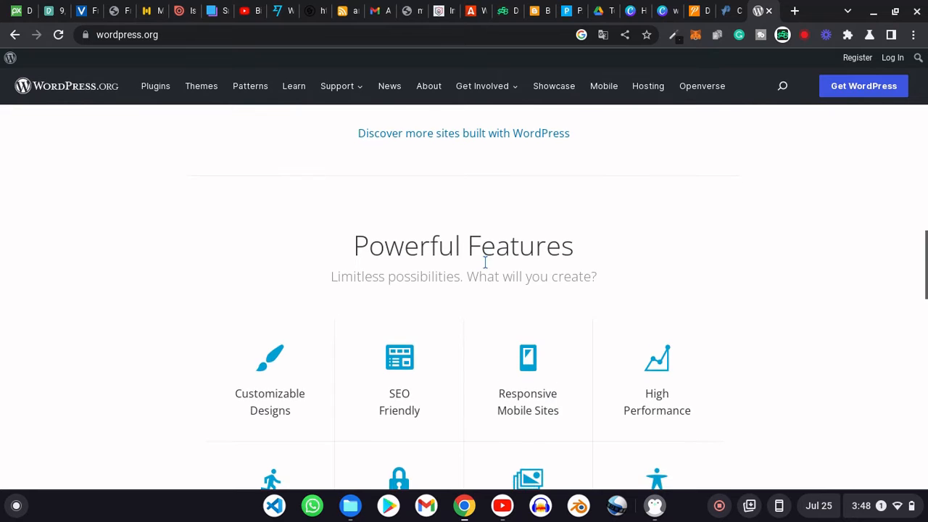
pyautogui.scroll(-2, 485, 262)
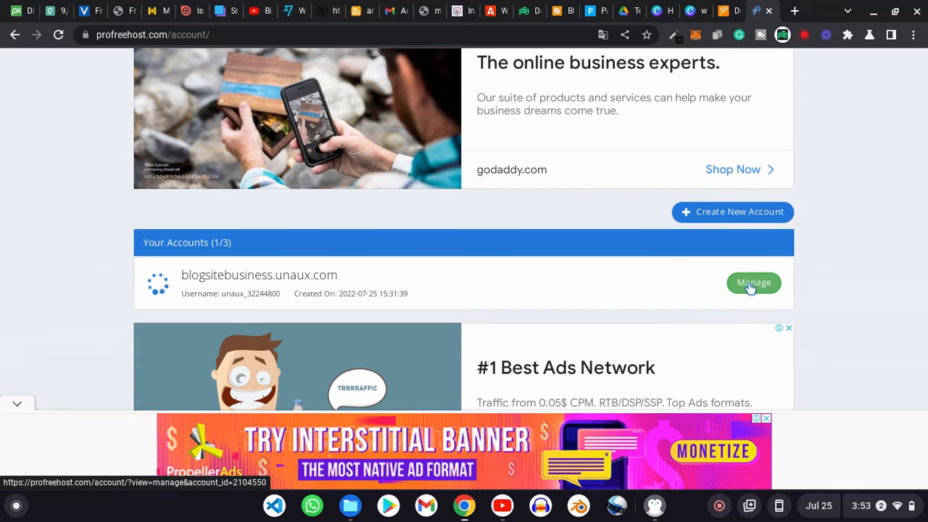
# - Open the blogsitebusiness.unaux.com control panel and scroll down to its Software section
pyautogui.click(751, 285)
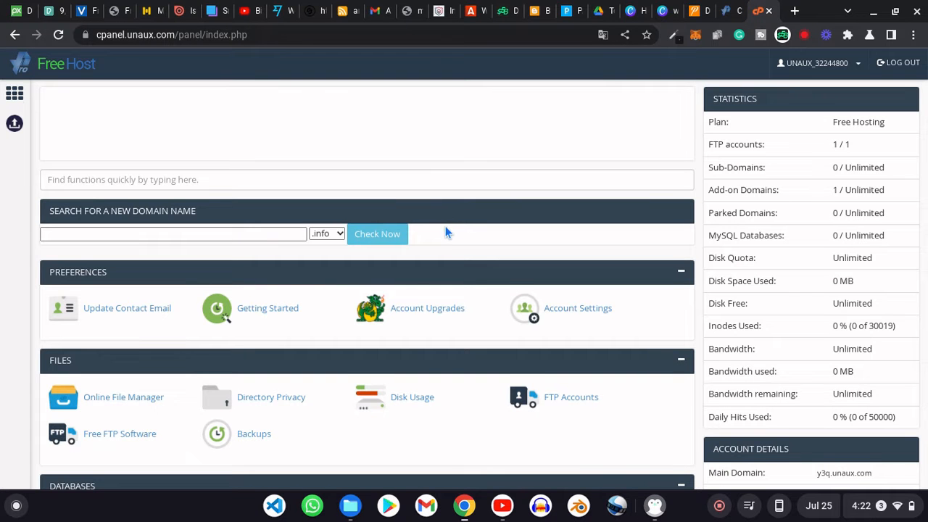
pyautogui.scroll(-5, 447, 232)
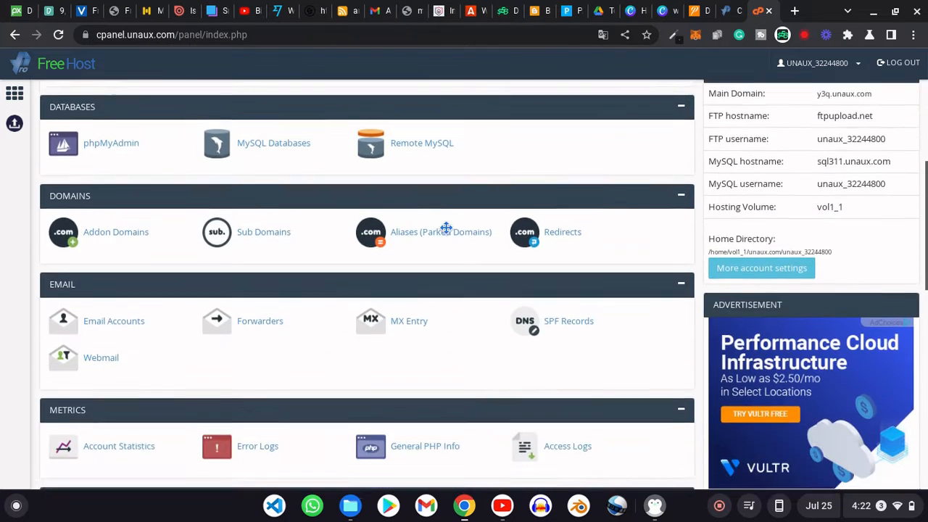
pyautogui.scroll(-5, 447, 232)
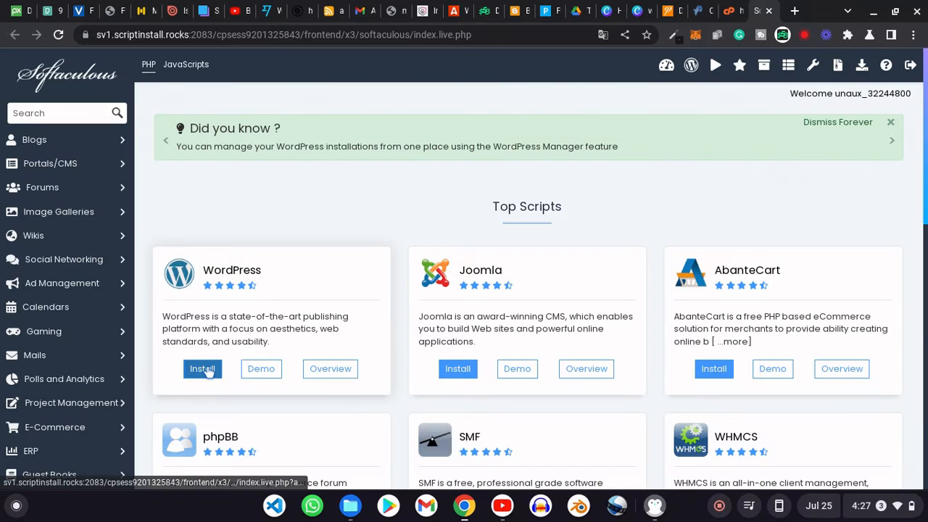
# - Start the Softaculous WordPress install with admin username 'admin' and a replacement admin password
pyautogui.click(207, 371)
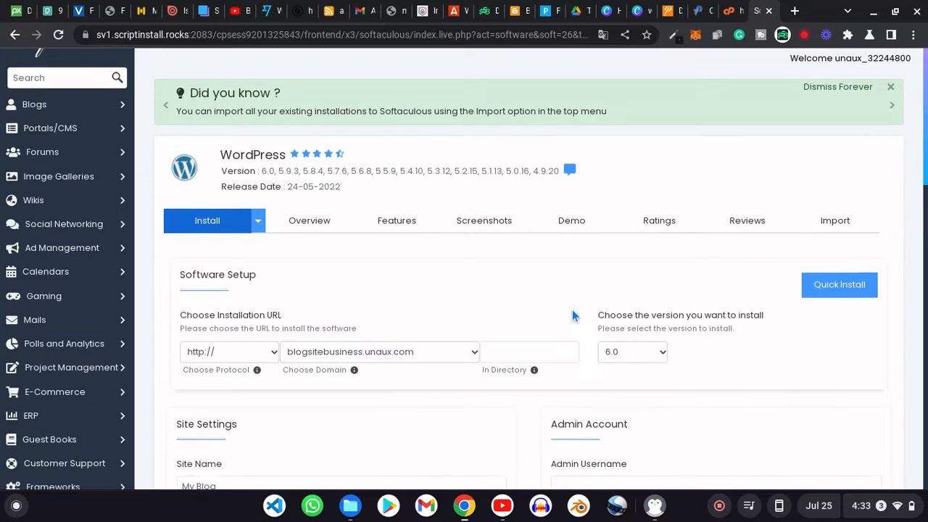
pyautogui.scroll(-5, 572, 309)
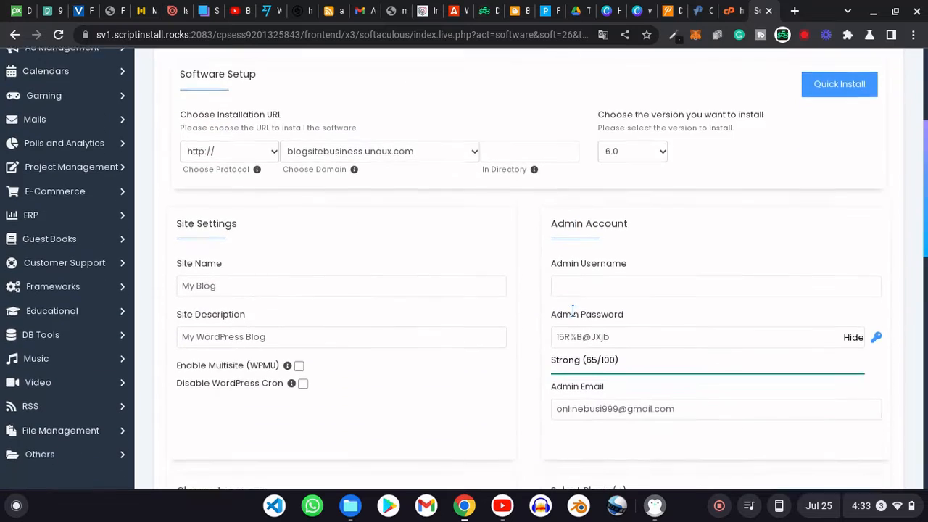
pyautogui.scroll(-2, 572, 310)
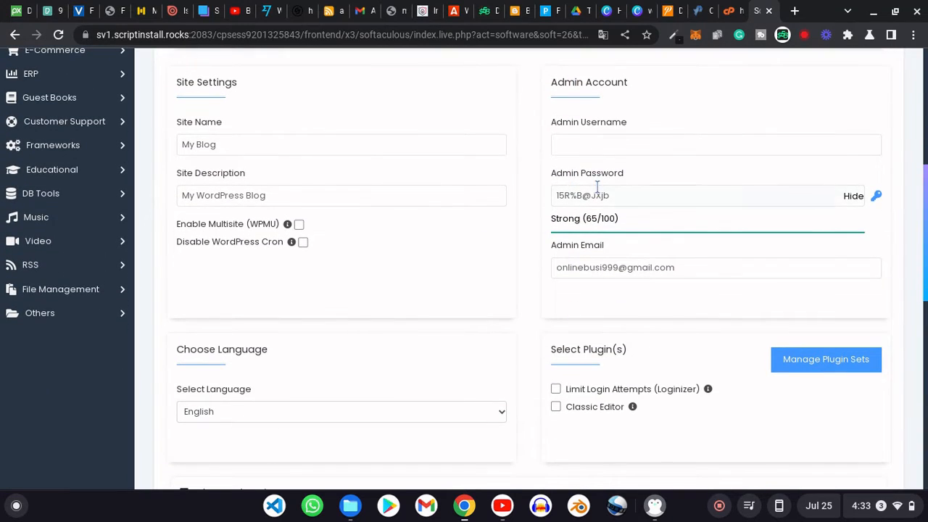
pyautogui.click(620, 146)
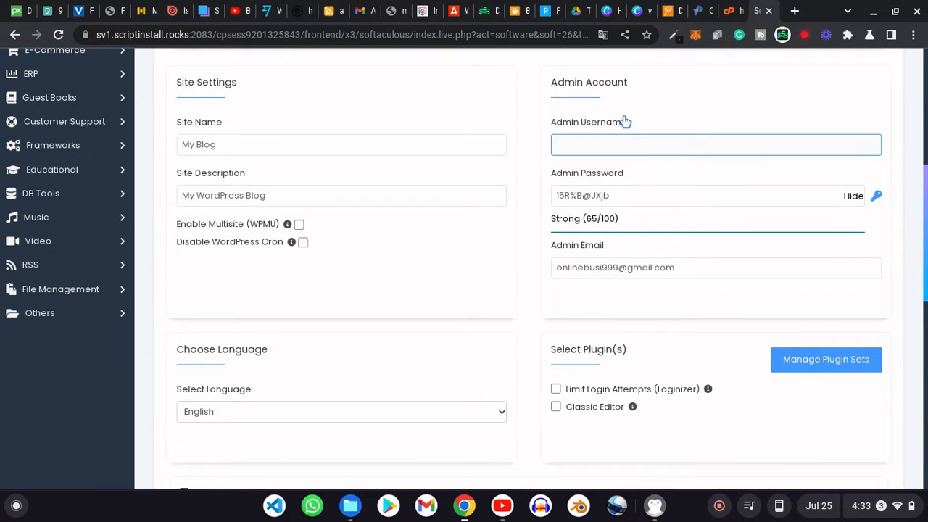
pyautogui.moveTo(633, 117); pyautogui.dragTo(547, 123)
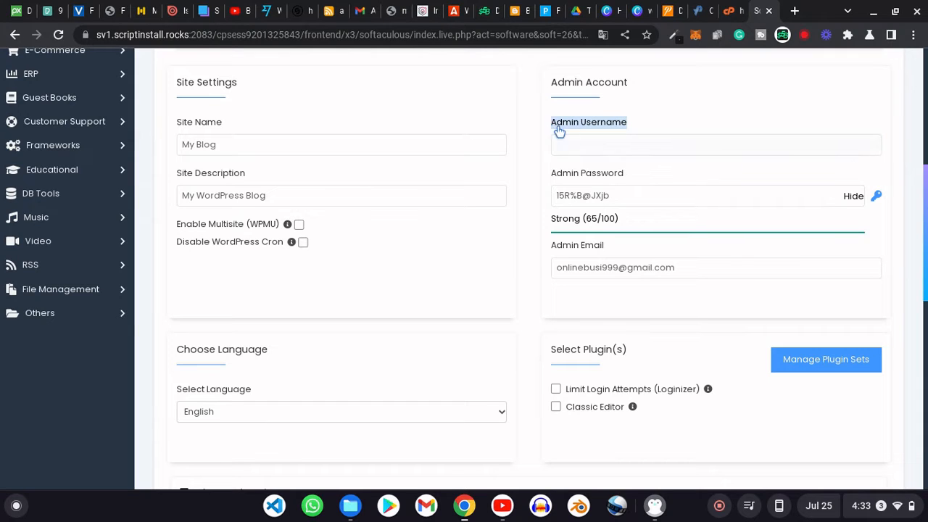
pyautogui.moveTo(631, 172); pyautogui.dragTo(543, 173)
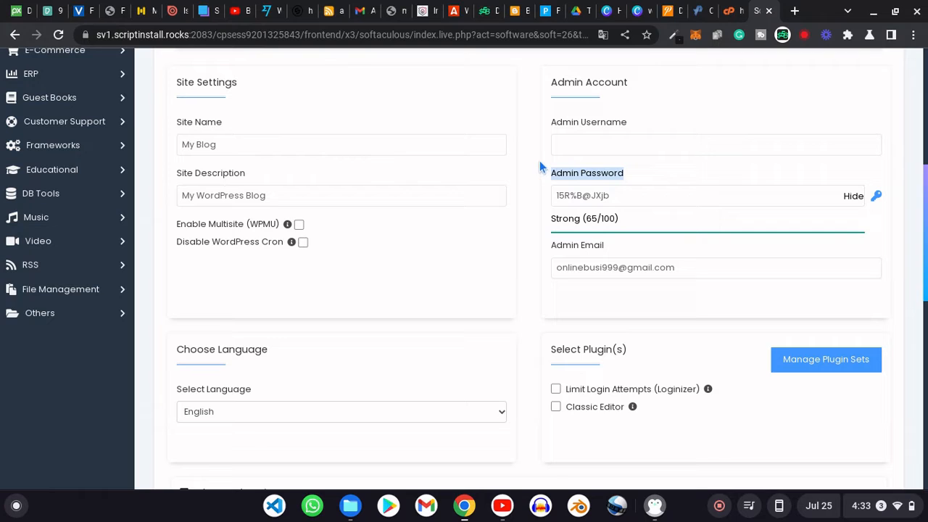
pyautogui.click(612, 147)
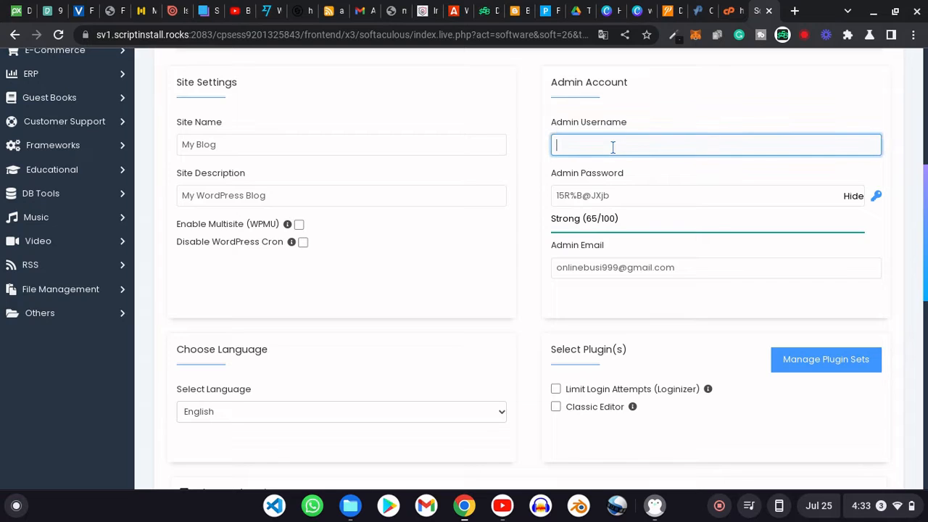
pyautogui.write('admin')
pyautogui.tripleClick(627, 195)
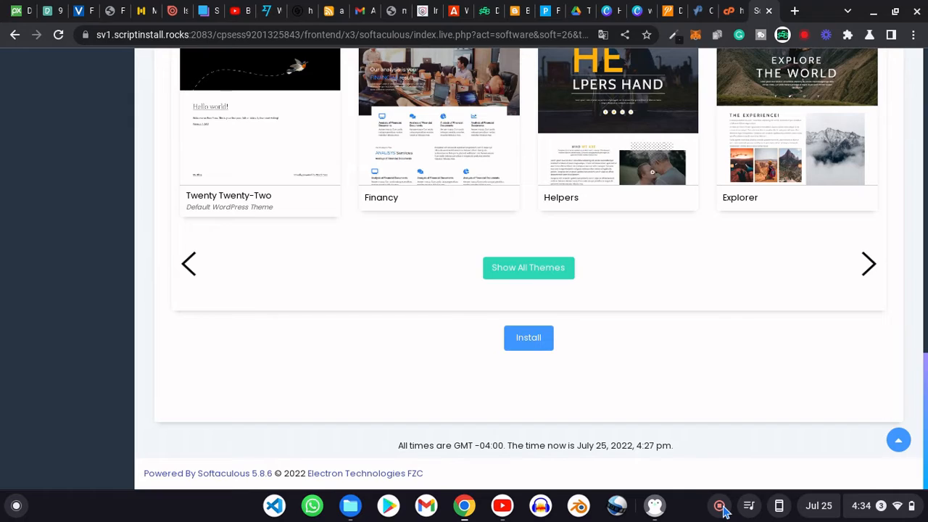
pyautogui.write('adm')
pyautogui.write('i')
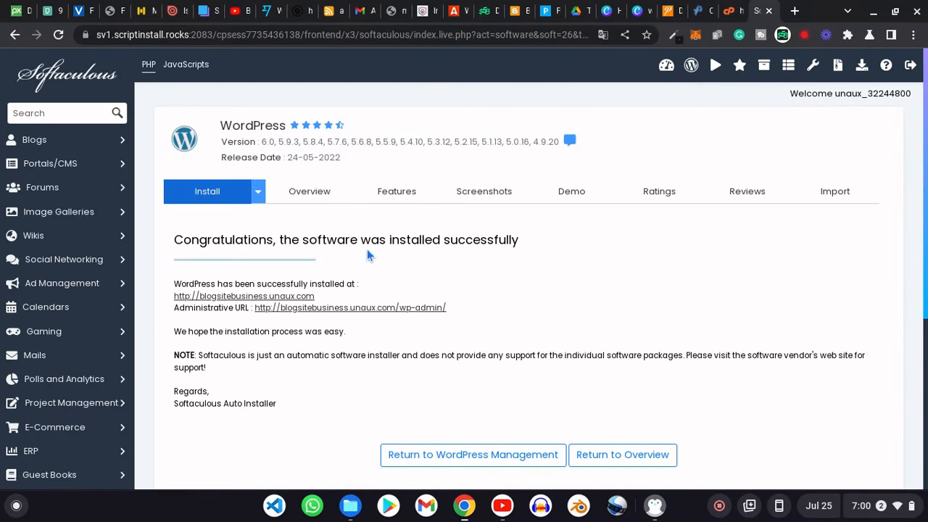
pyautogui.moveTo(527, 235); pyautogui.dragTo(205, 234)
pyautogui.tripleClick(207, 235)
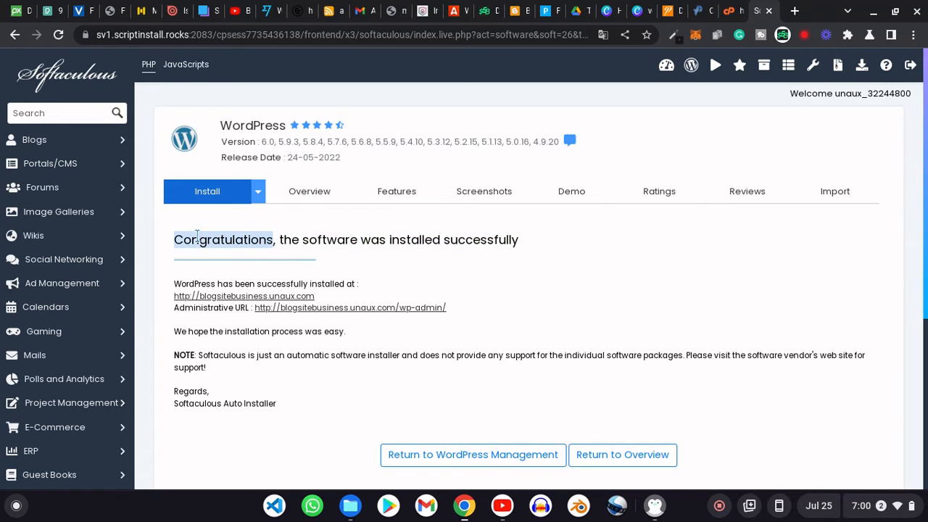
pyautogui.click(537, 252)
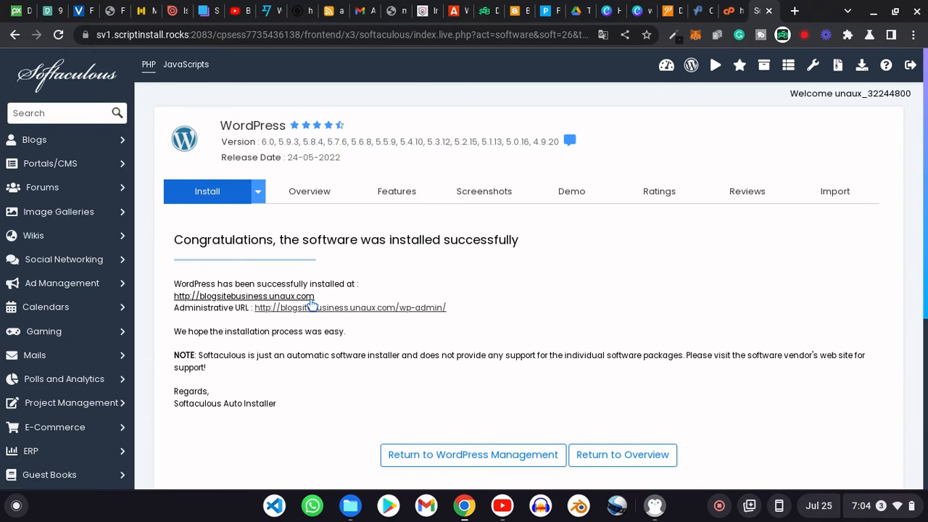
pyautogui.moveTo(314, 297); pyautogui.dragTo(167, 297)
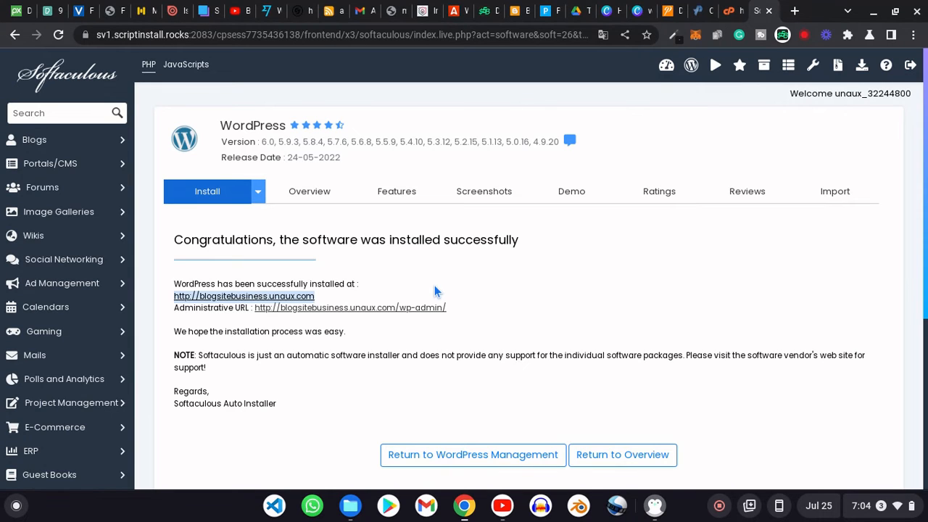
pyautogui.click(390, 283)
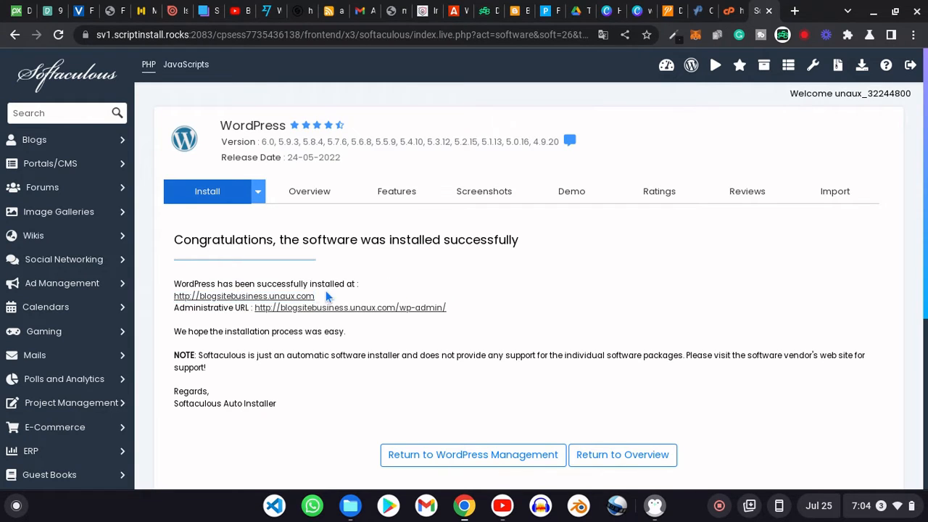
pyautogui.click(285, 297)
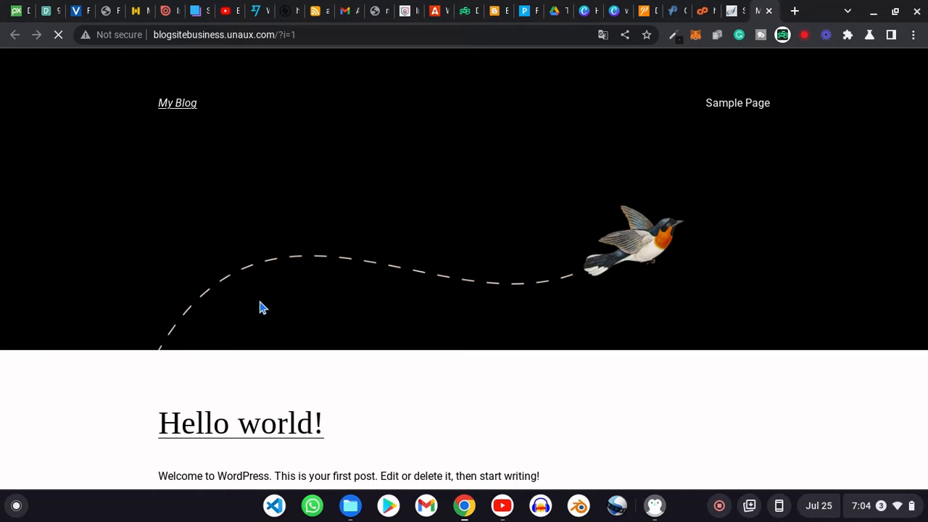
# - Scroll the post and highlight the Hello world! title and welcome sentence
pyautogui.scroll(-2, 485, 245)
pyautogui.scroll(-2, 488, 251)
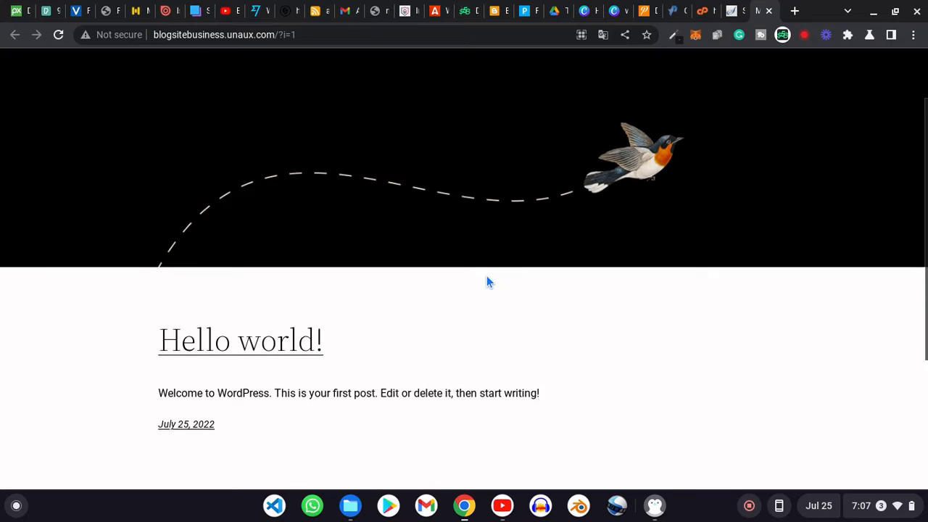
pyautogui.scroll(-3, 487, 278)
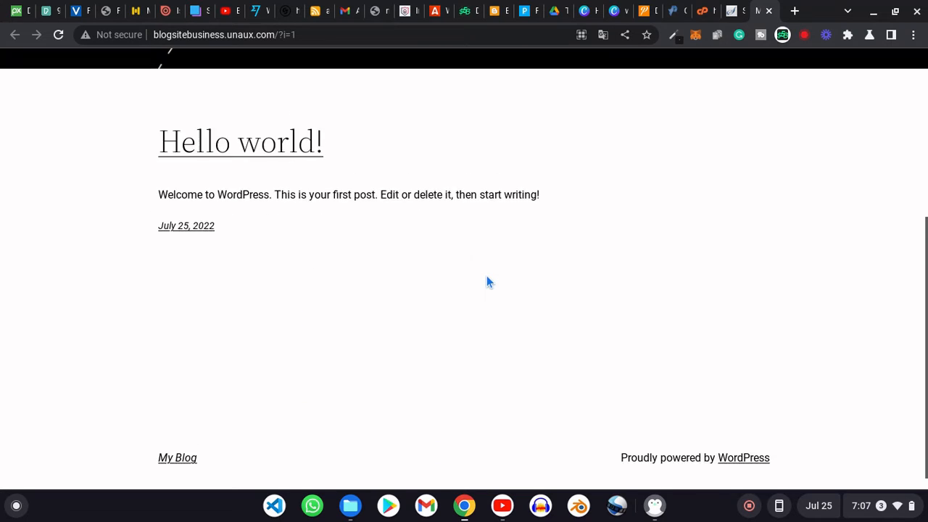
pyautogui.scroll(3, 487, 282)
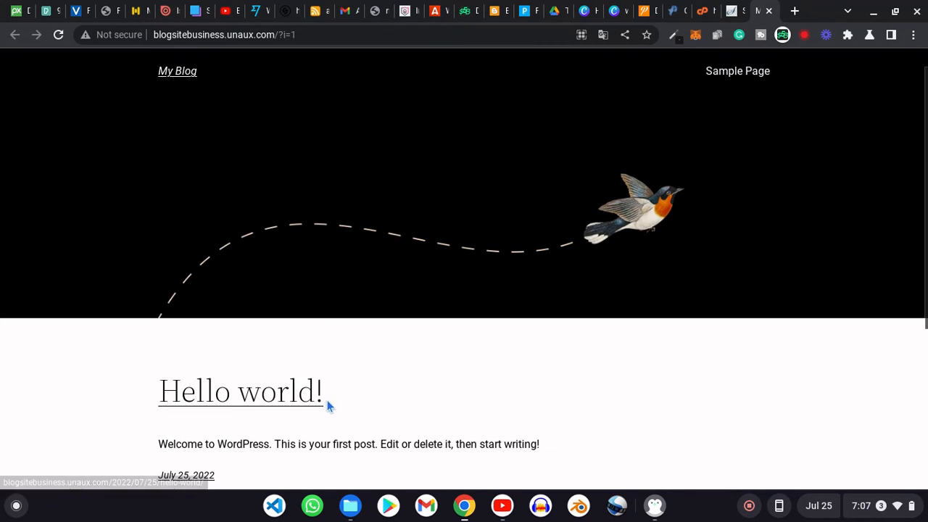
pyautogui.moveTo(350, 396); pyautogui.dragTo(445, 413)
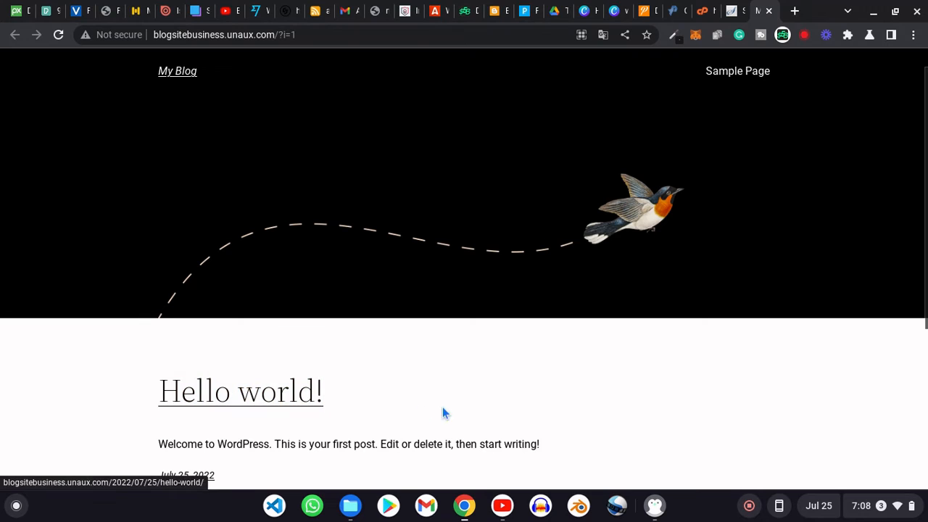
pyautogui.moveTo(556, 446); pyautogui.dragTo(161, 438)
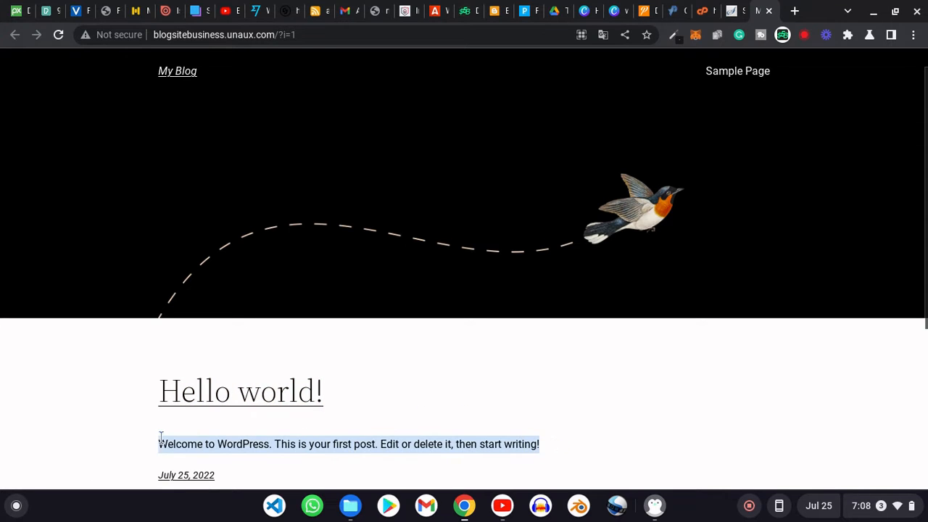
# - Check the post date and the Proudly powered by WordPress footer, then return to the top
pyautogui.scroll(-3, 437, 424)
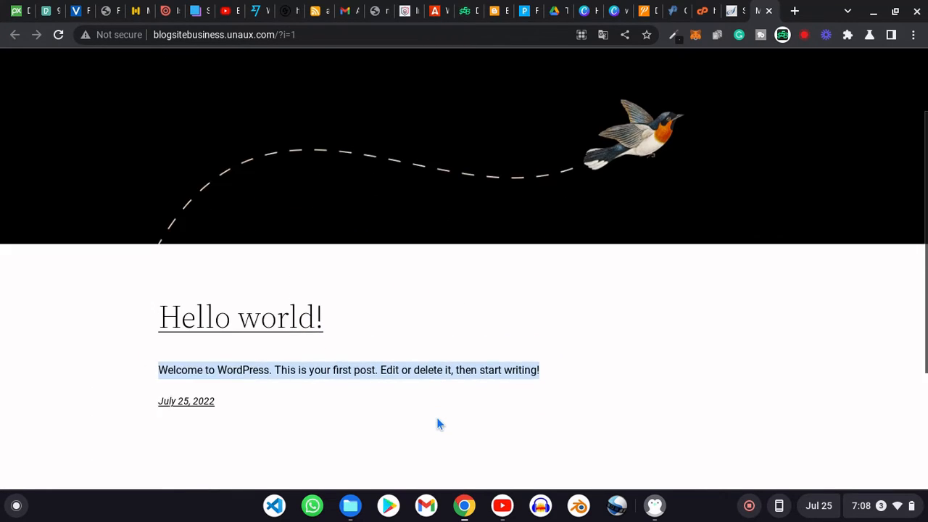
pyautogui.scroll(-2, 437, 424)
pyautogui.moveTo(236, 220); pyautogui.dragTo(150, 231)
pyautogui.click(147, 227)
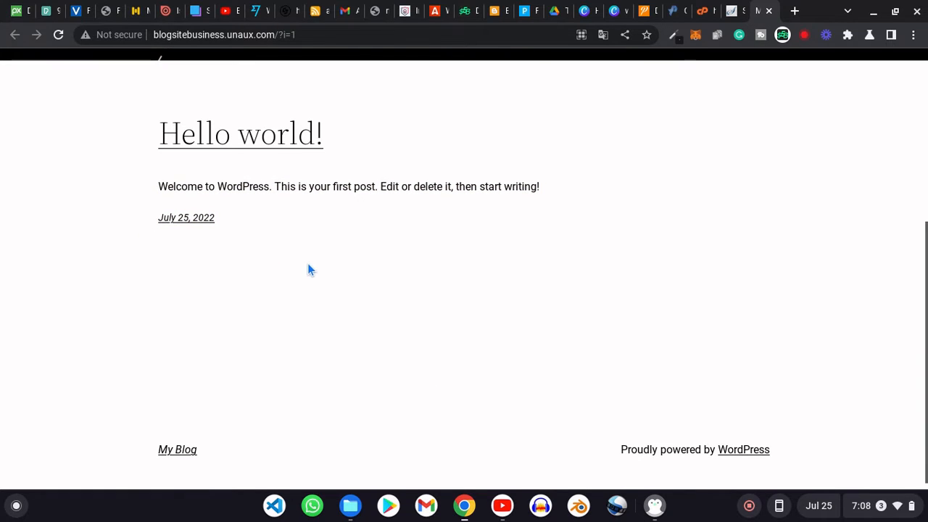
pyautogui.scroll(-1, 308, 263)
pyautogui.moveTo(616, 439); pyautogui.dragTo(770, 452)
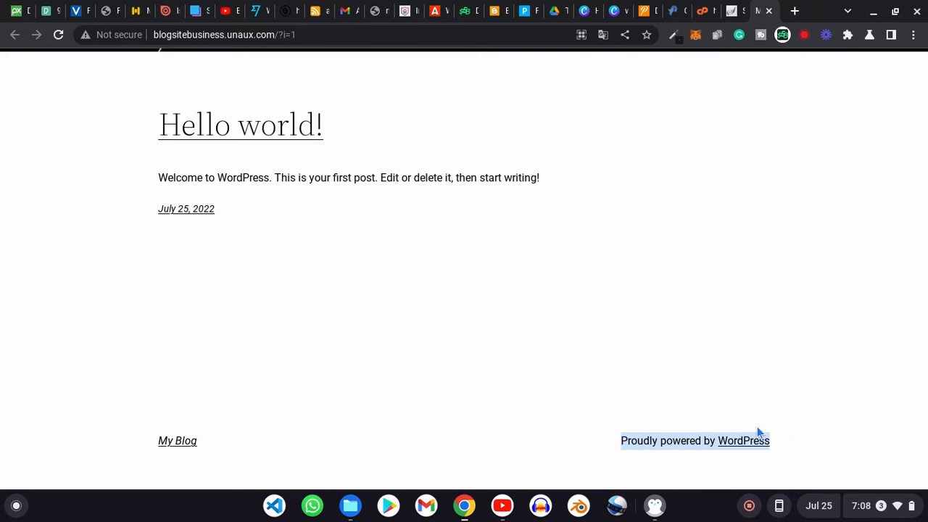
pyautogui.click(689, 374)
pyautogui.scroll(4, 707, 326)
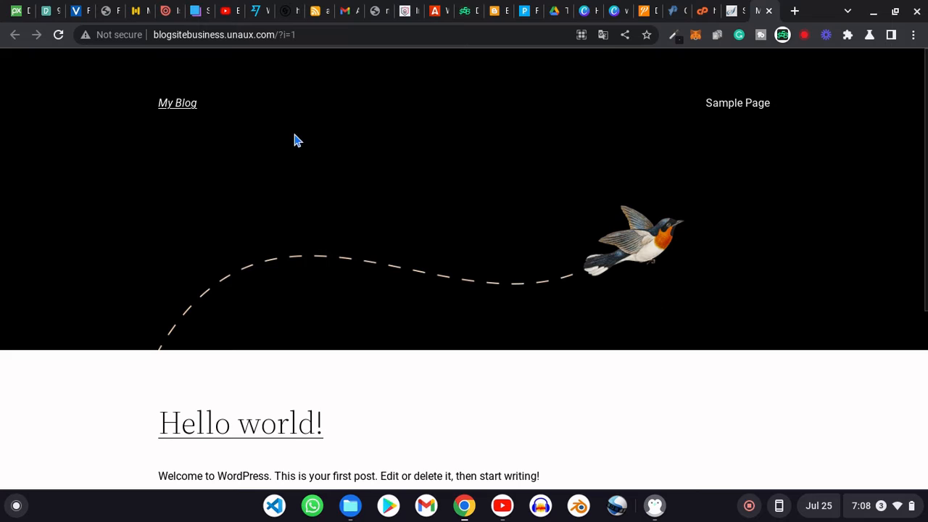
# - Replace ?i=1 in the address with wp-admin to load blogsitebusiness.unaux.com/wp-admin
pyautogui.click(373, 35)
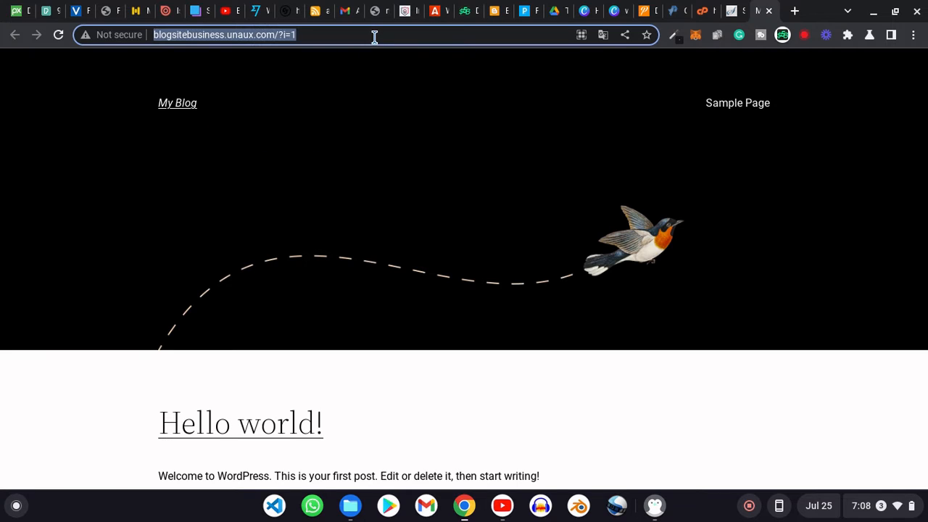
pyautogui.click(279, 36)
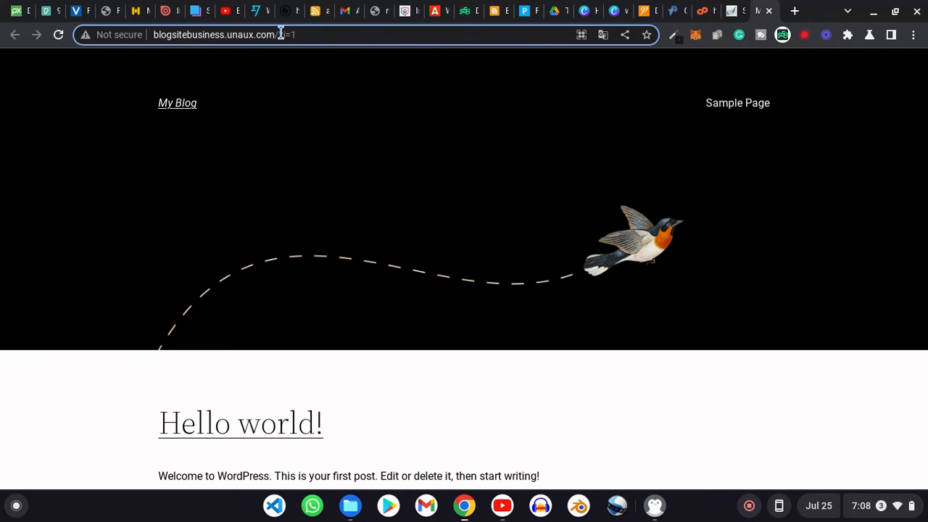
pyautogui.click(322, 38)
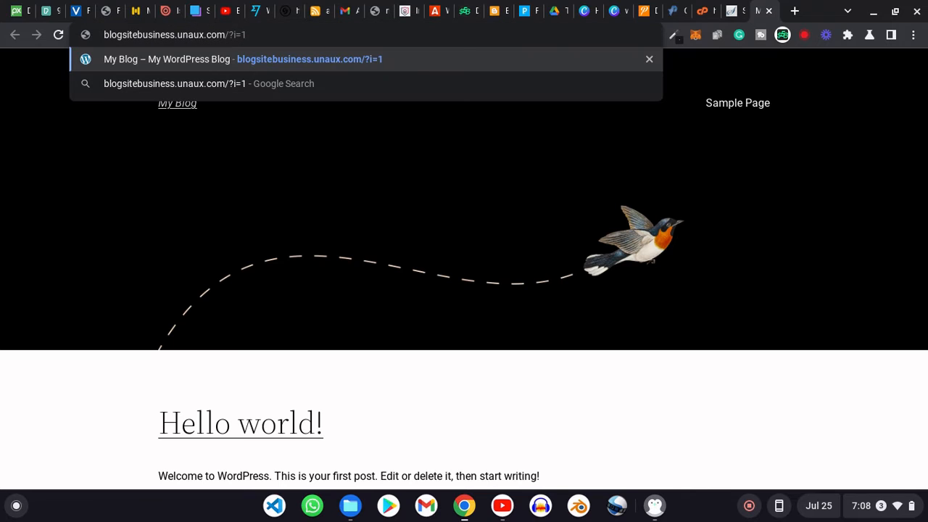
pyautogui.press('BackSpace')
pyautogui.press('BackSpace')
pyautogui.press('BackSpace')
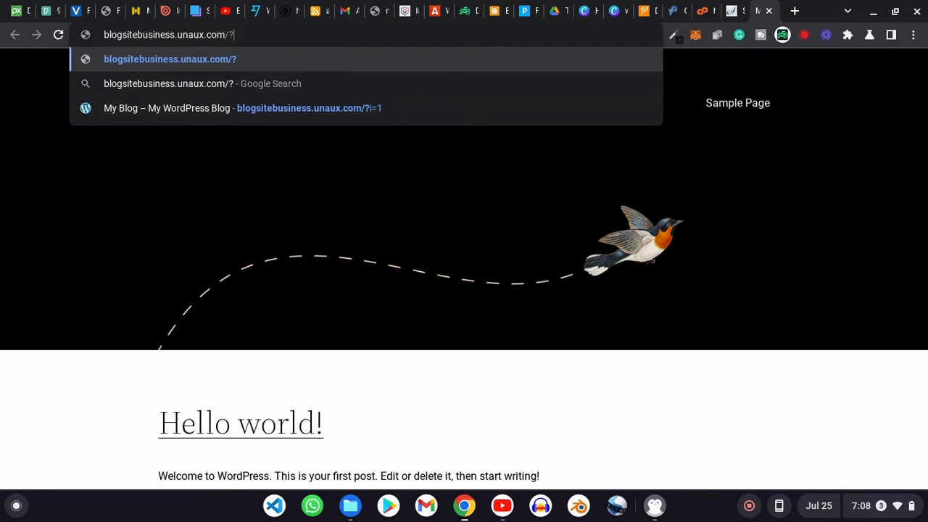
pyautogui.press('BackSpace')
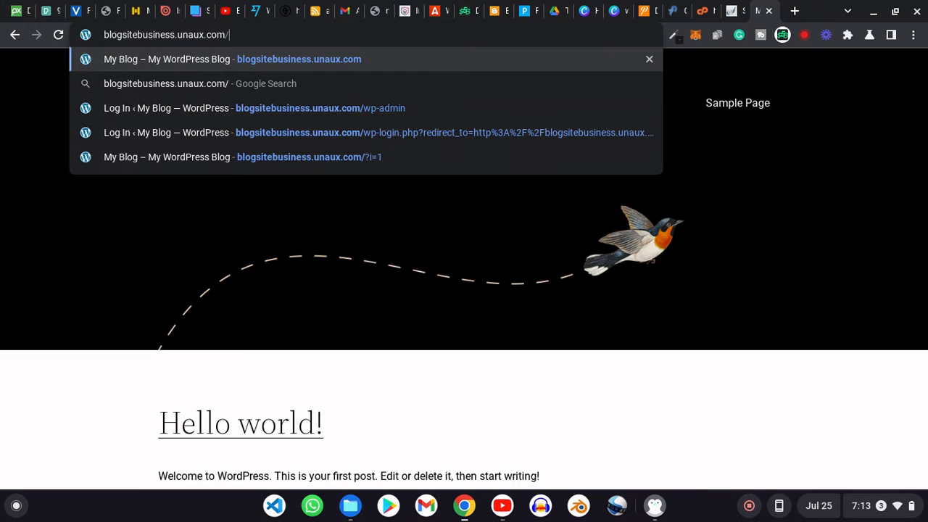
pyautogui.write('wp-ad')
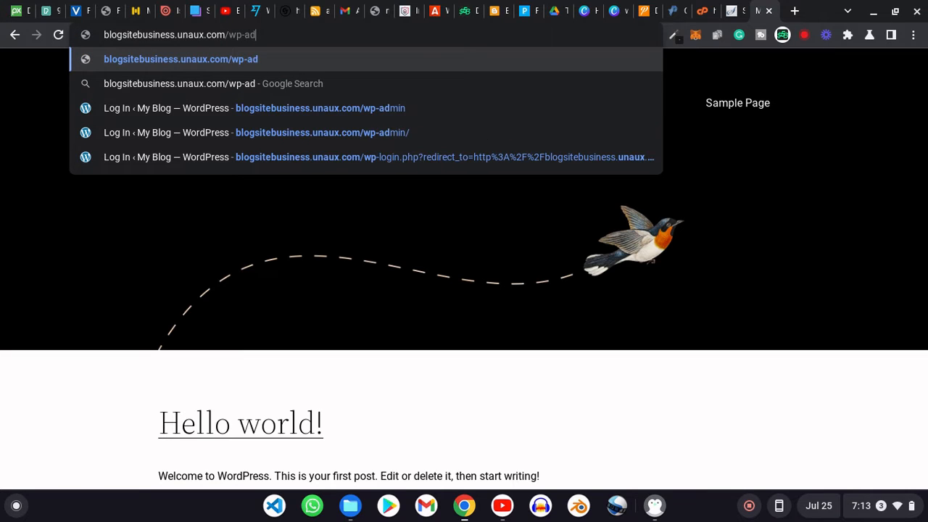
pyautogui.write('min')
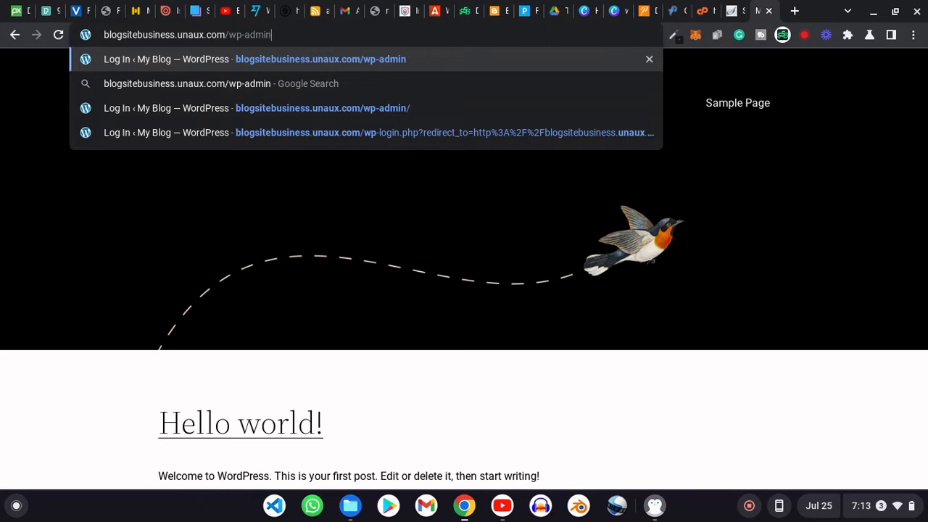
pyautogui.press('Return')
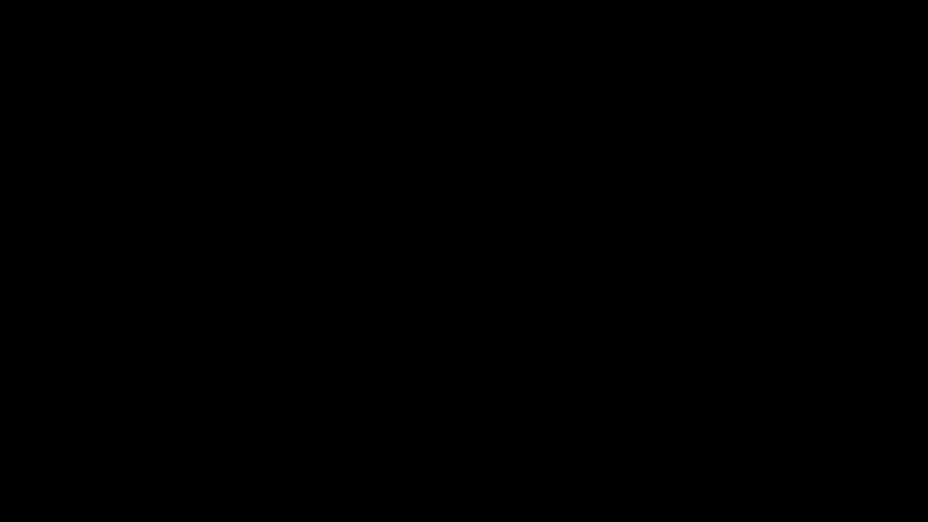
# - Log in to the WordPress admin as admin with the account password
pyautogui.write('admin')
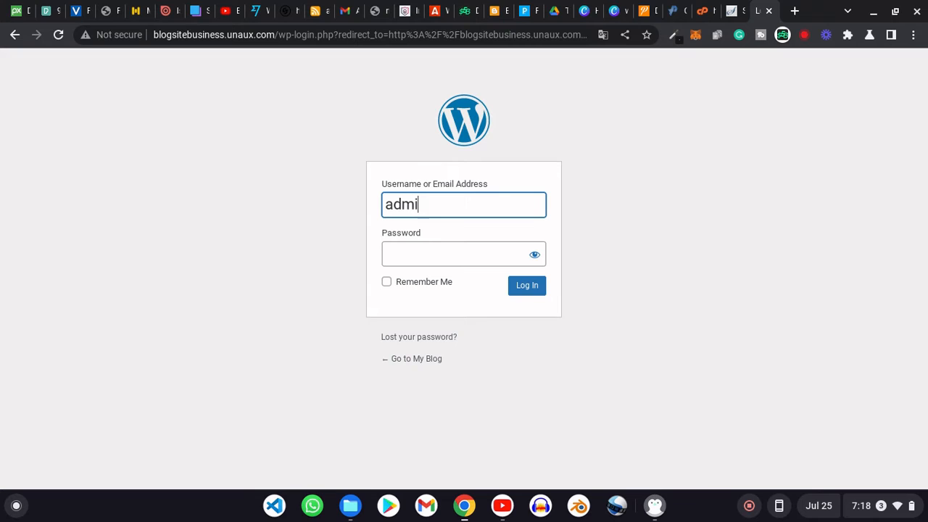
pyautogui.click(444, 255)
pyautogui.write('••••')
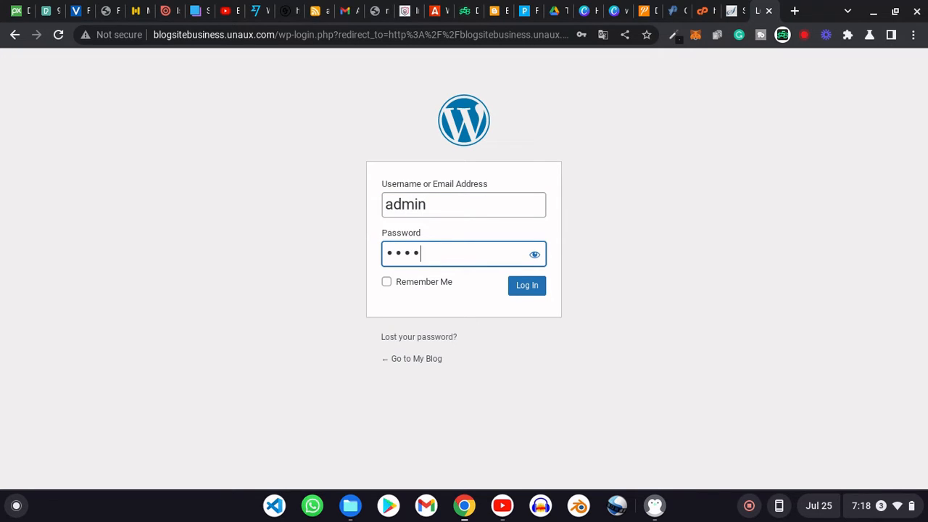
pyautogui.write('••••')
pyautogui.click(535, 288)
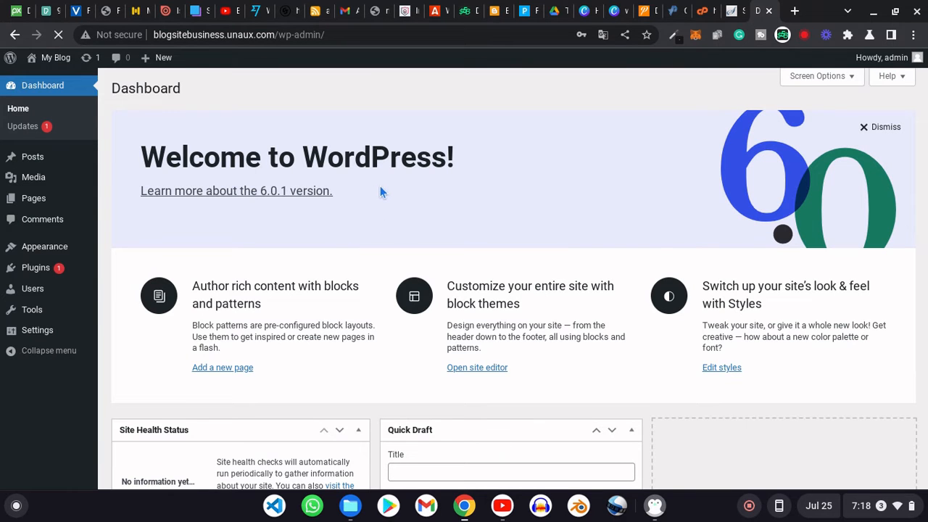
pyautogui.scroll(-1, 395, 201)
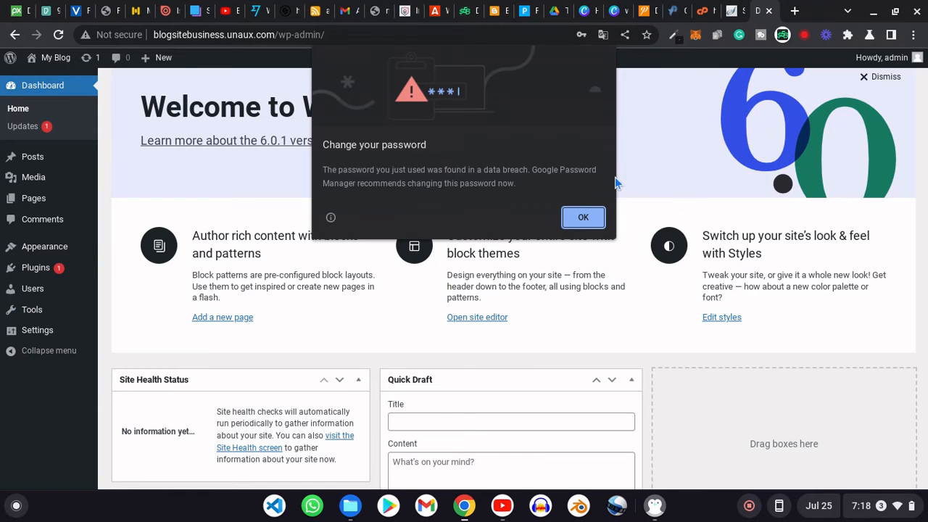
pyautogui.click(583, 218)
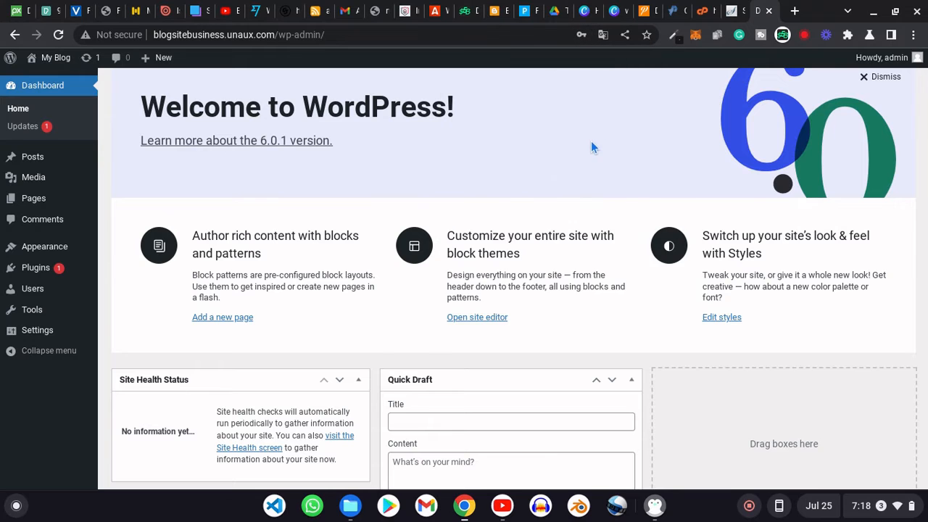
pyautogui.scroll(-2, 592, 145)
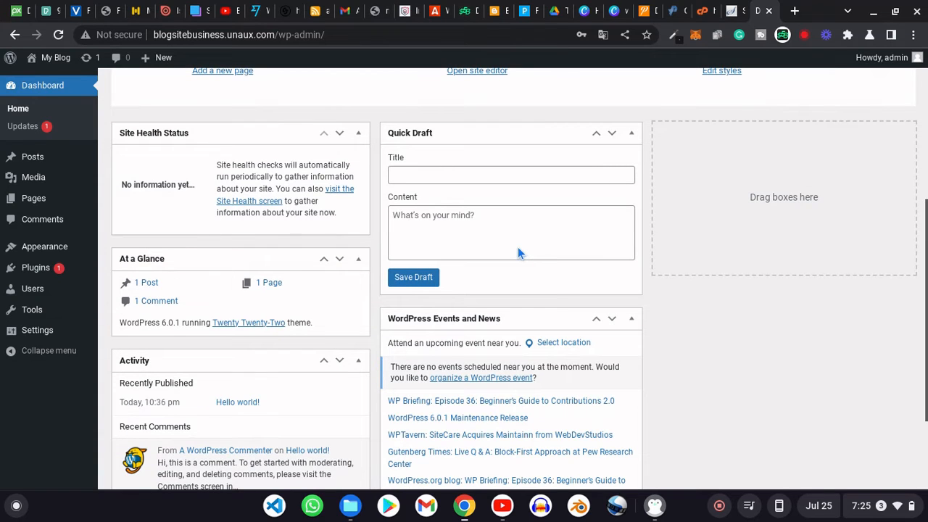
pyautogui.scroll(2, 518, 250)
pyautogui.scroll(3, 518, 250)
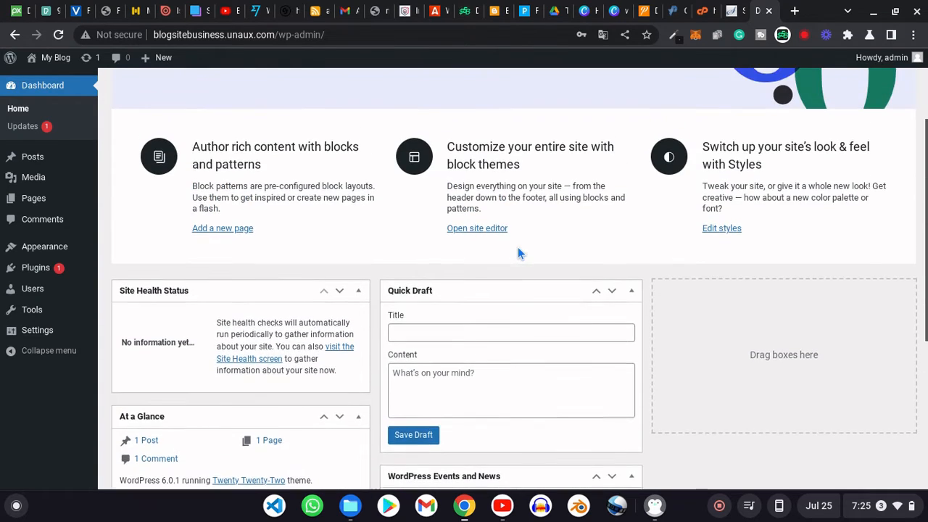
pyautogui.scroll(1, 518, 247)
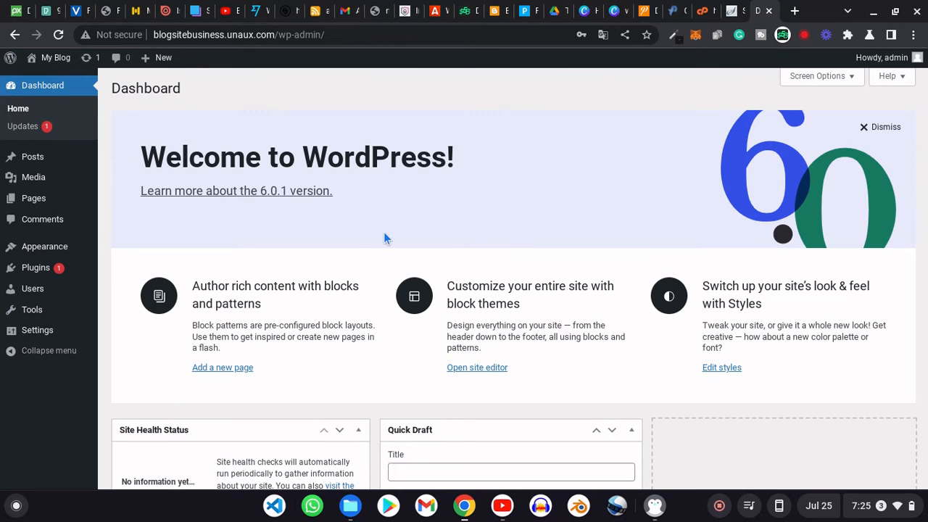
pyautogui.scroll(-4, 182, 261)
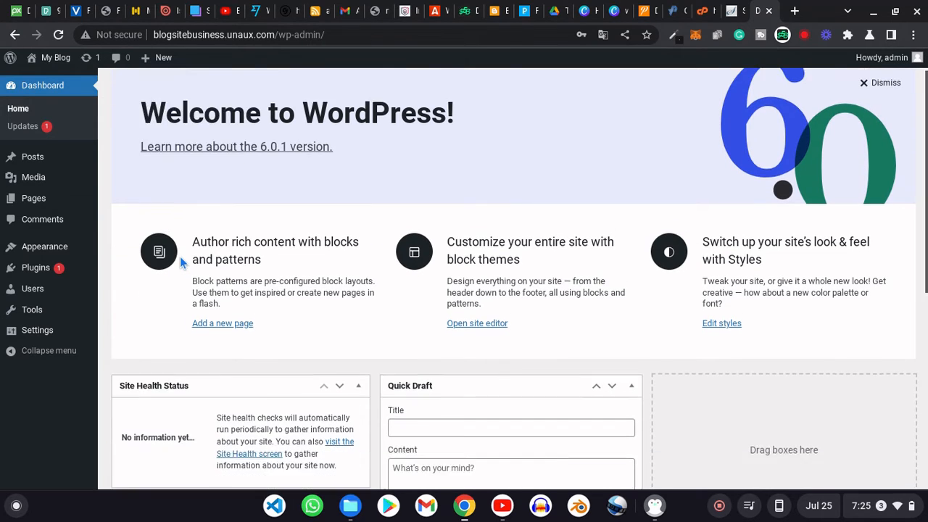
pyautogui.scroll(-2, 180, 256)
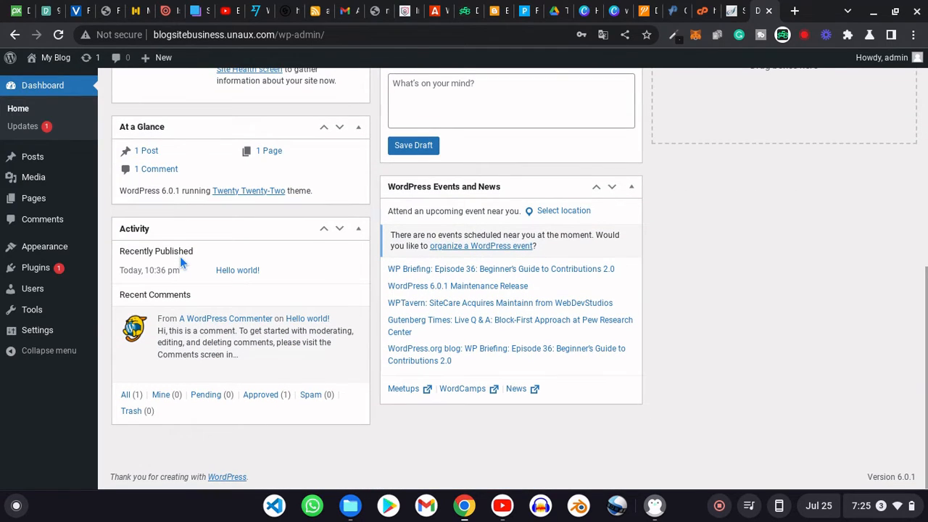
pyautogui.scroll(6, 181, 262)
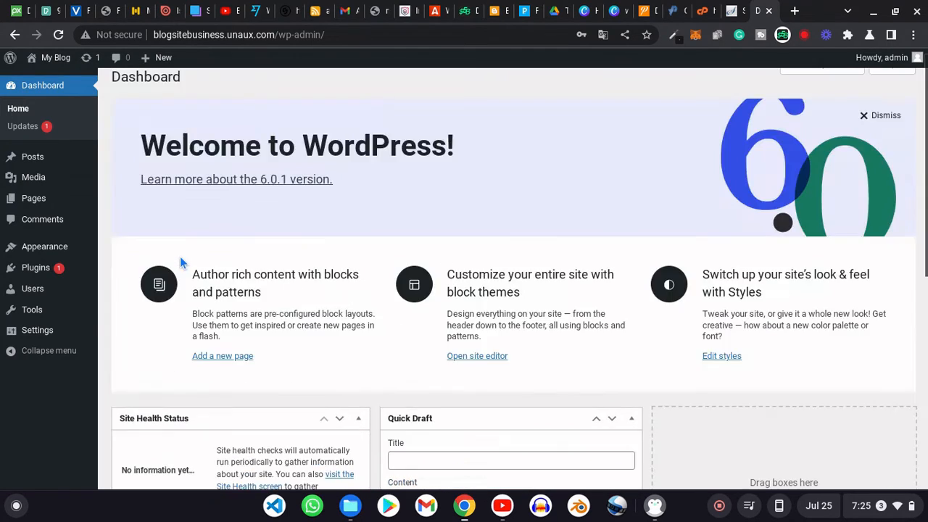
pyautogui.moveTo(29, 254)
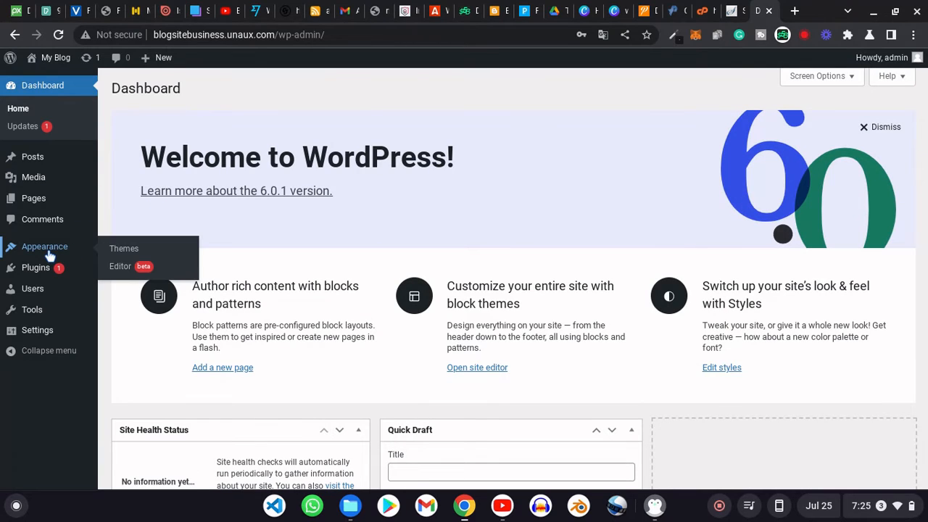
# - Go from Appearance > Themes to the Add Themes page listing popular themes
pyautogui.click(49, 257)
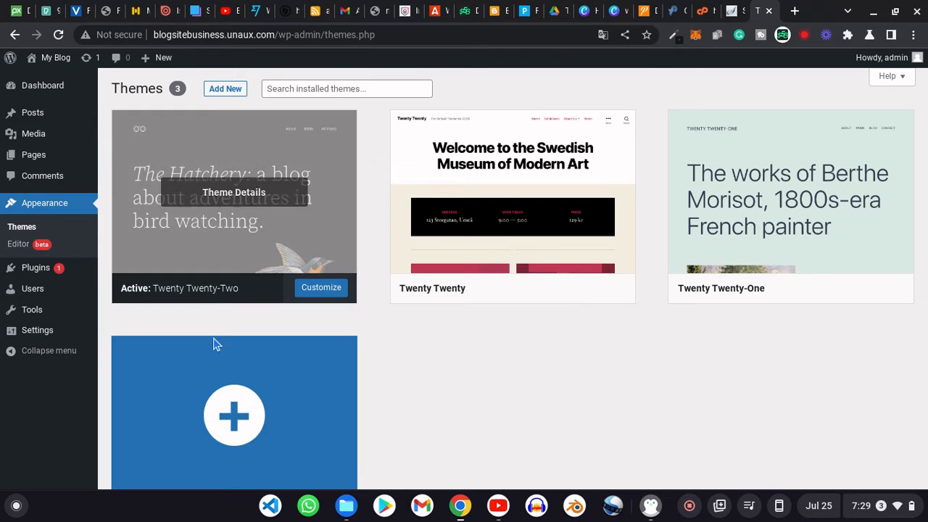
pyautogui.click(255, 406)
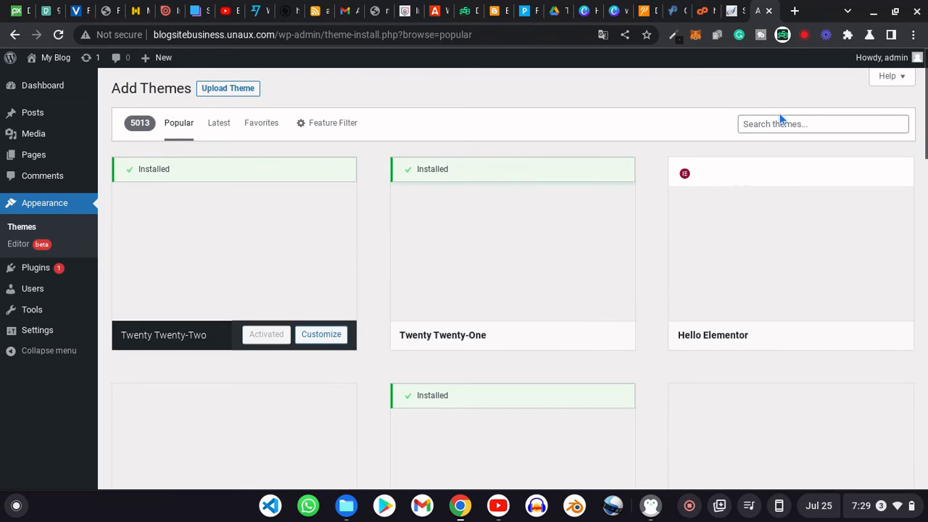
# - Search the theme directory for 'astra' and install the Astra theme
pyautogui.click(781, 124)
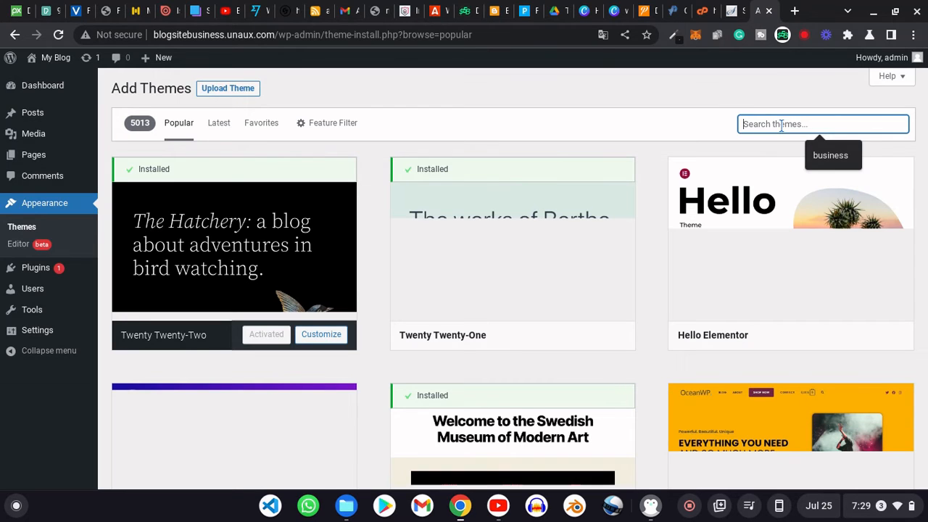
pyautogui.write('astra')
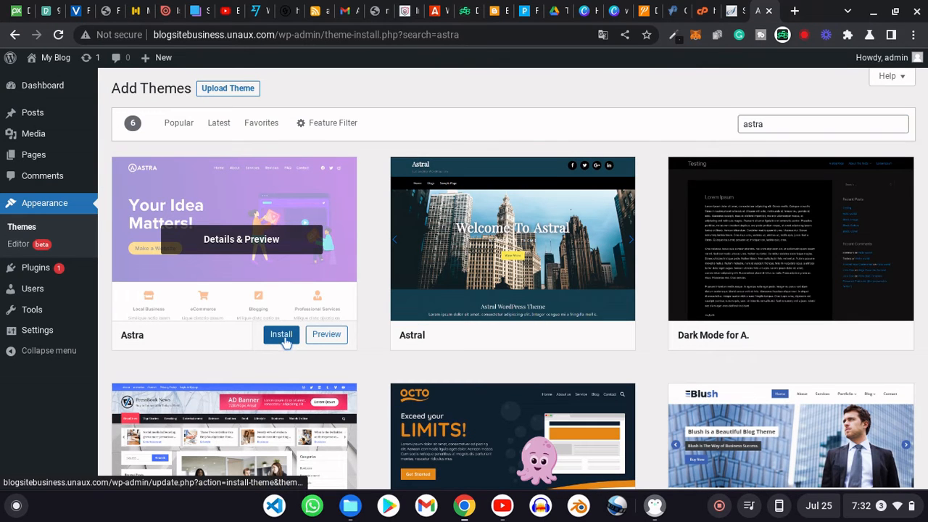
pyautogui.click(284, 338)
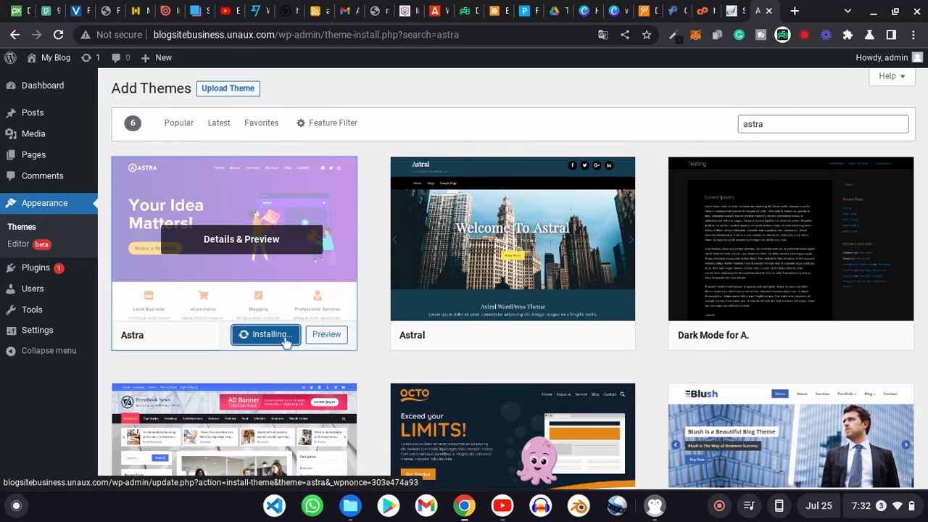